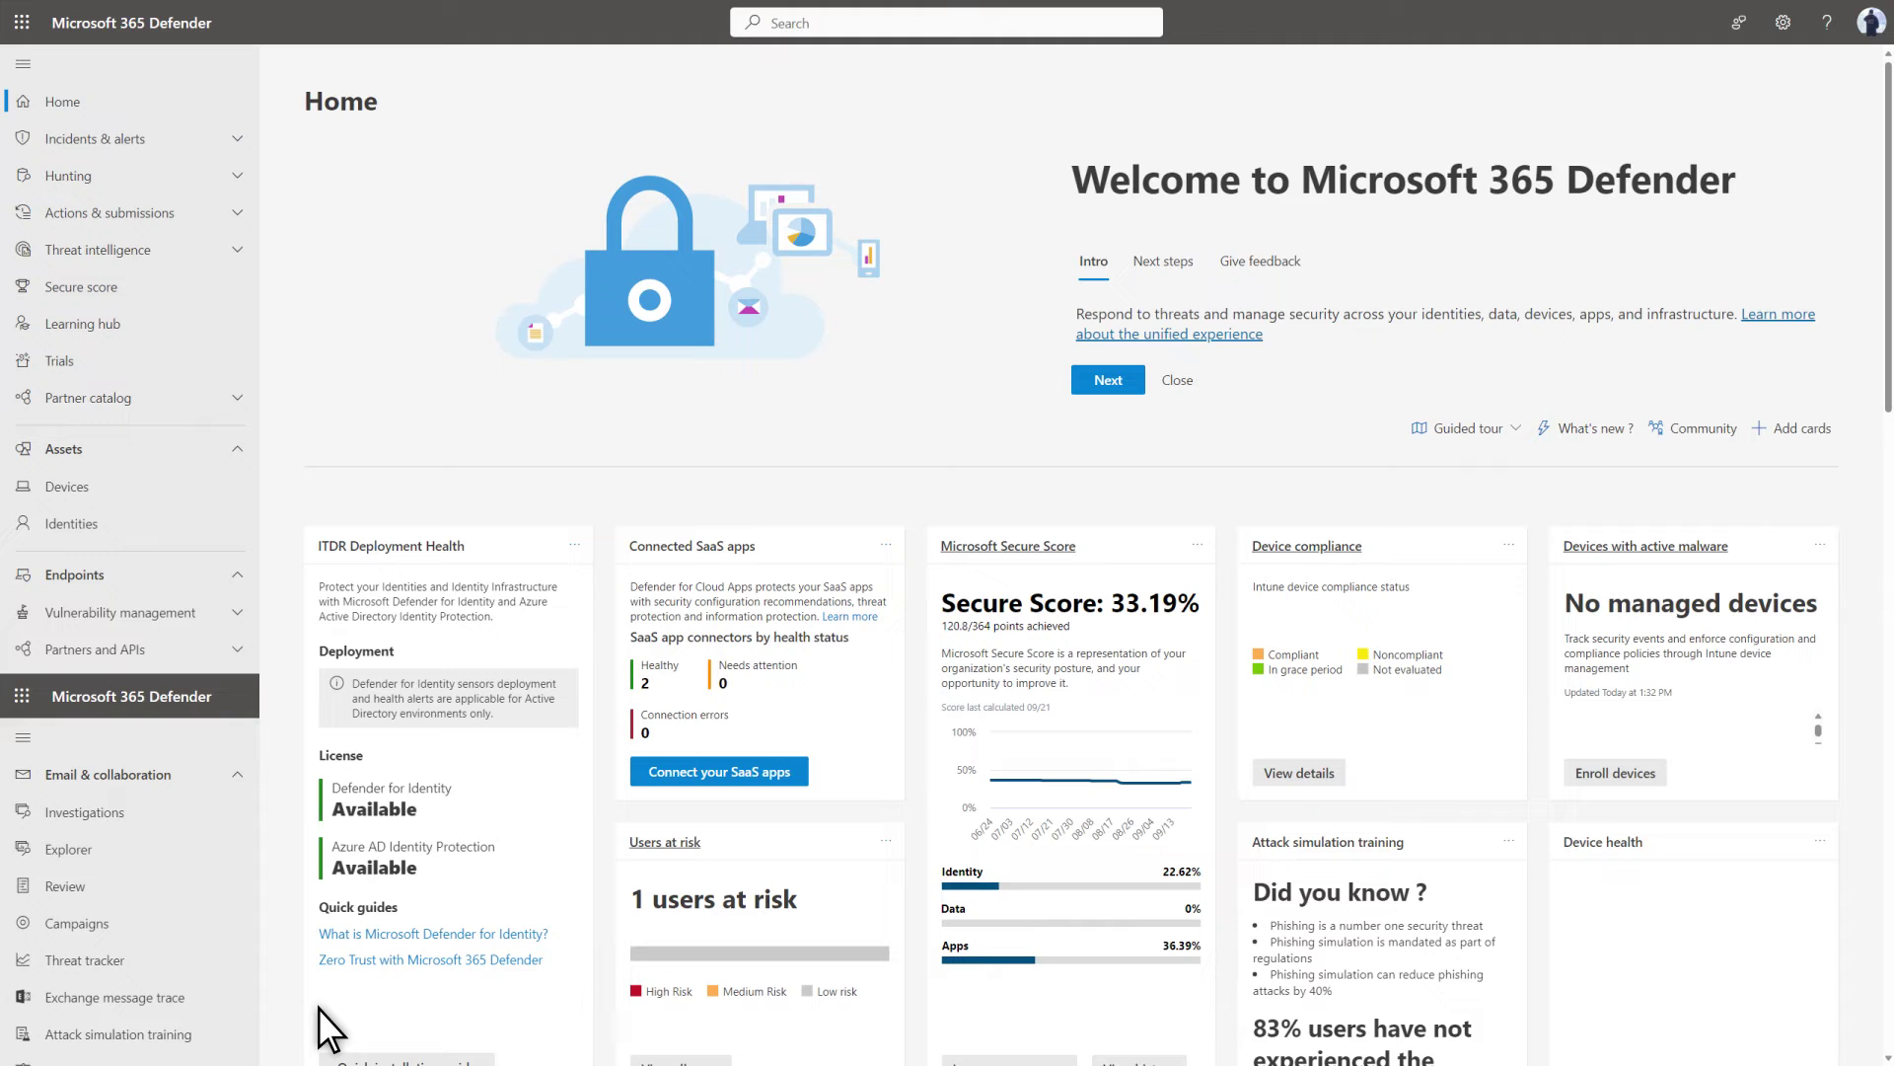
Step: Switch on Live Response and Live Response unsigned script execution under Endpoints Advanced features, then save
{"action": "scroll", "coordinate": [318, 1008], "scroll_direction": "down", "scroll_amount": 7}
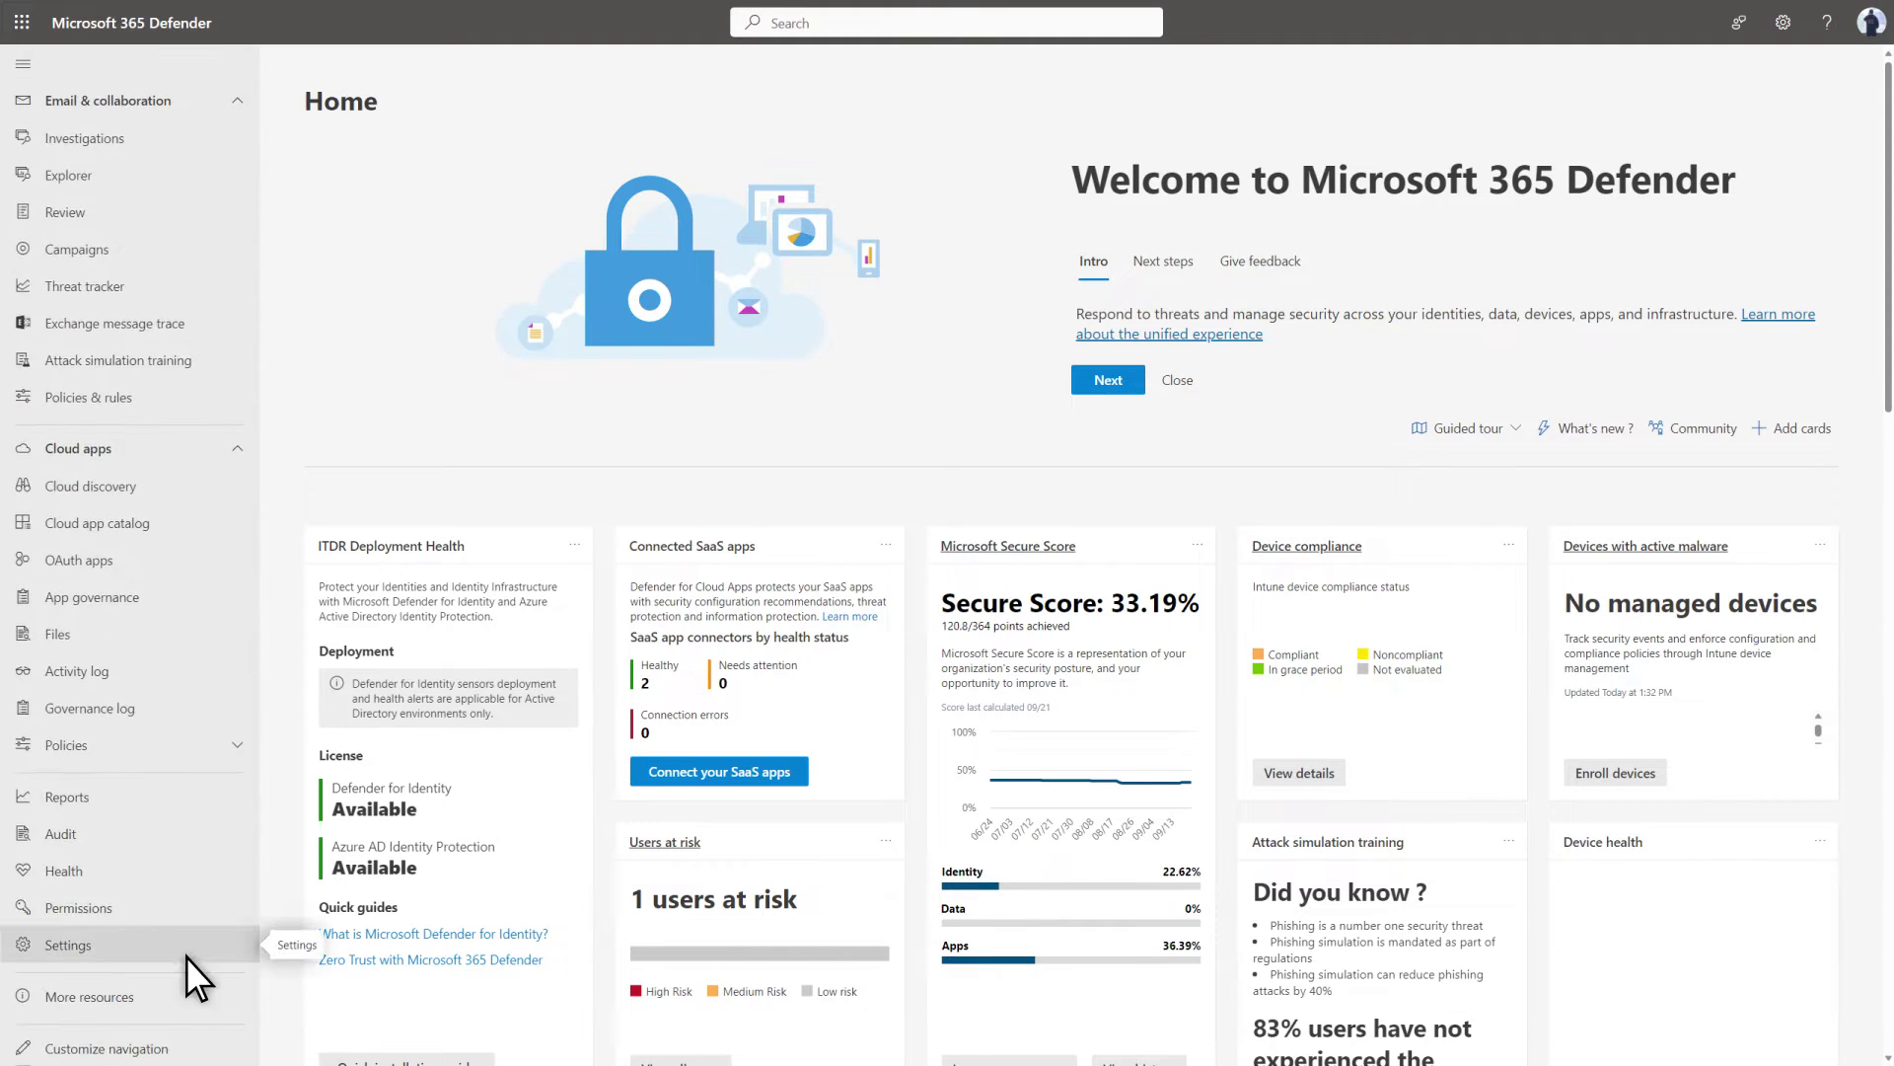
{"action": "left_click", "coordinate": [97, 938]}
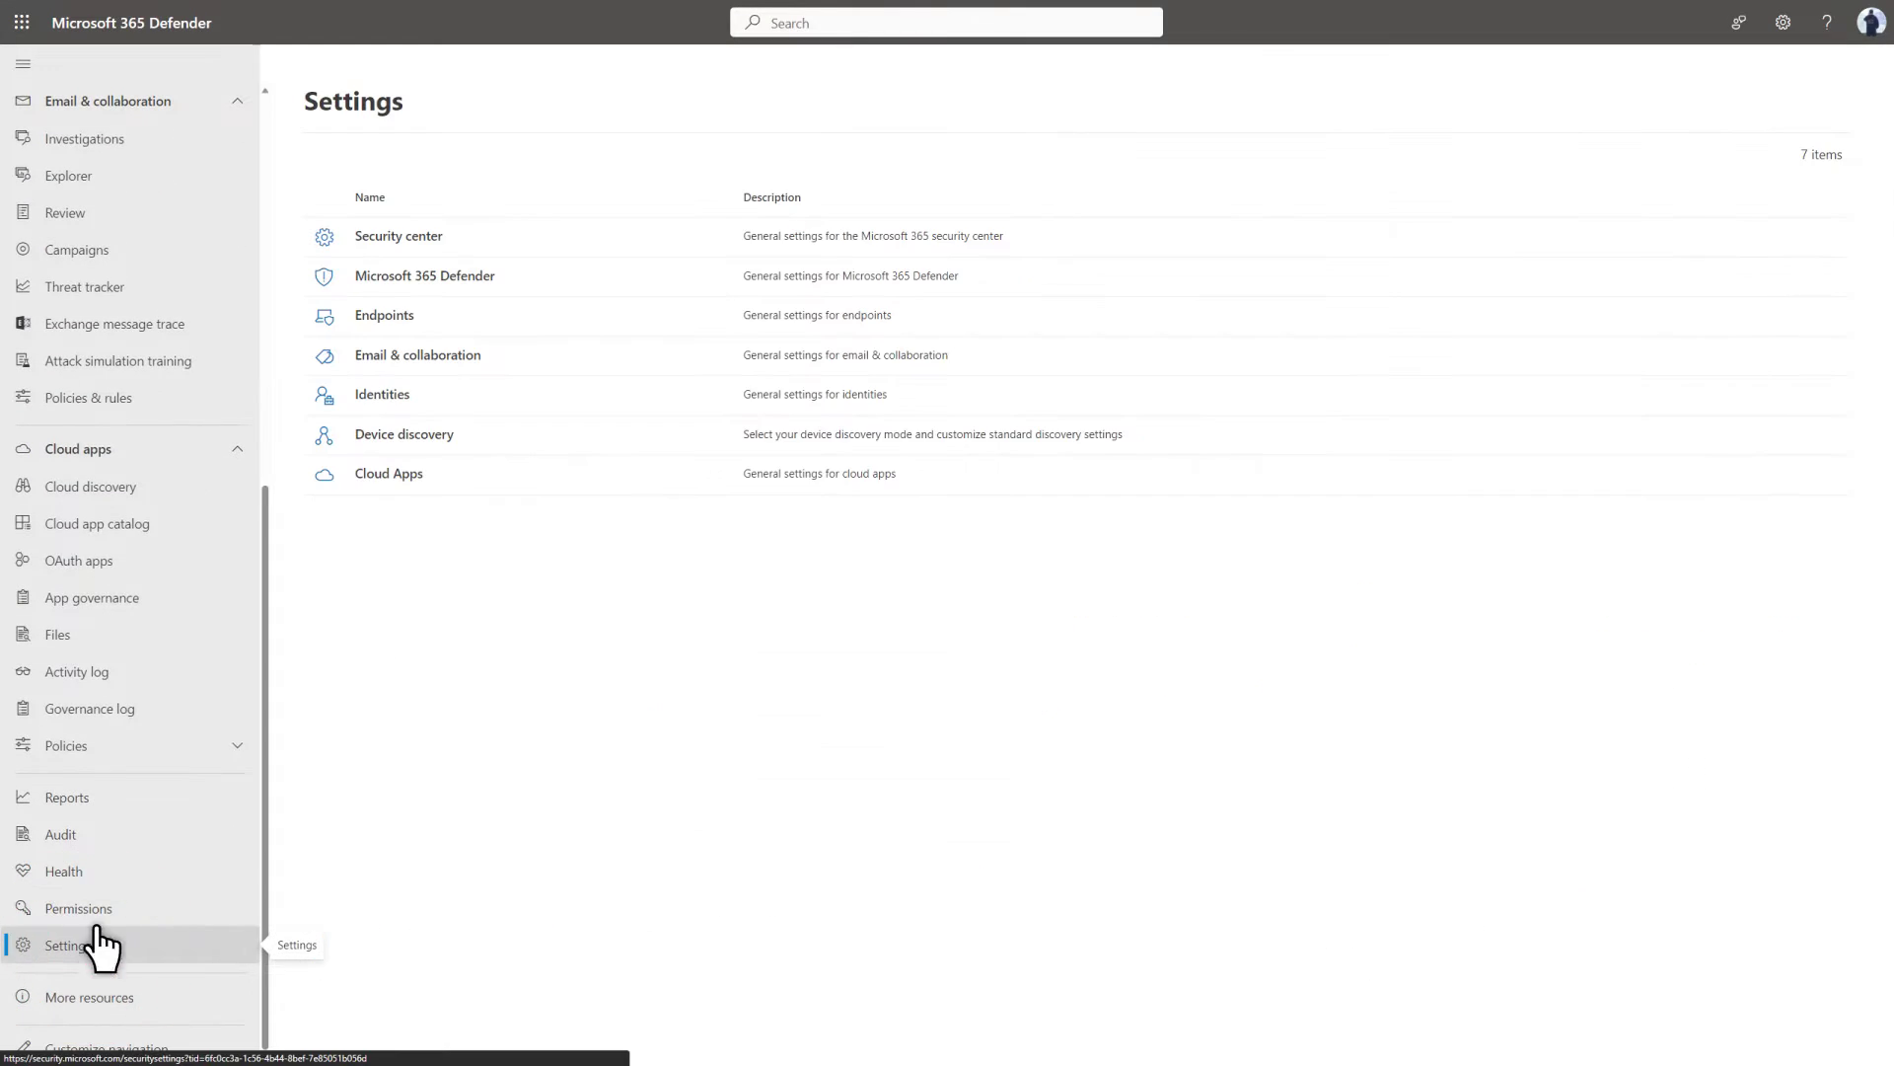
{"action": "left_click", "coordinate": [363, 316]}
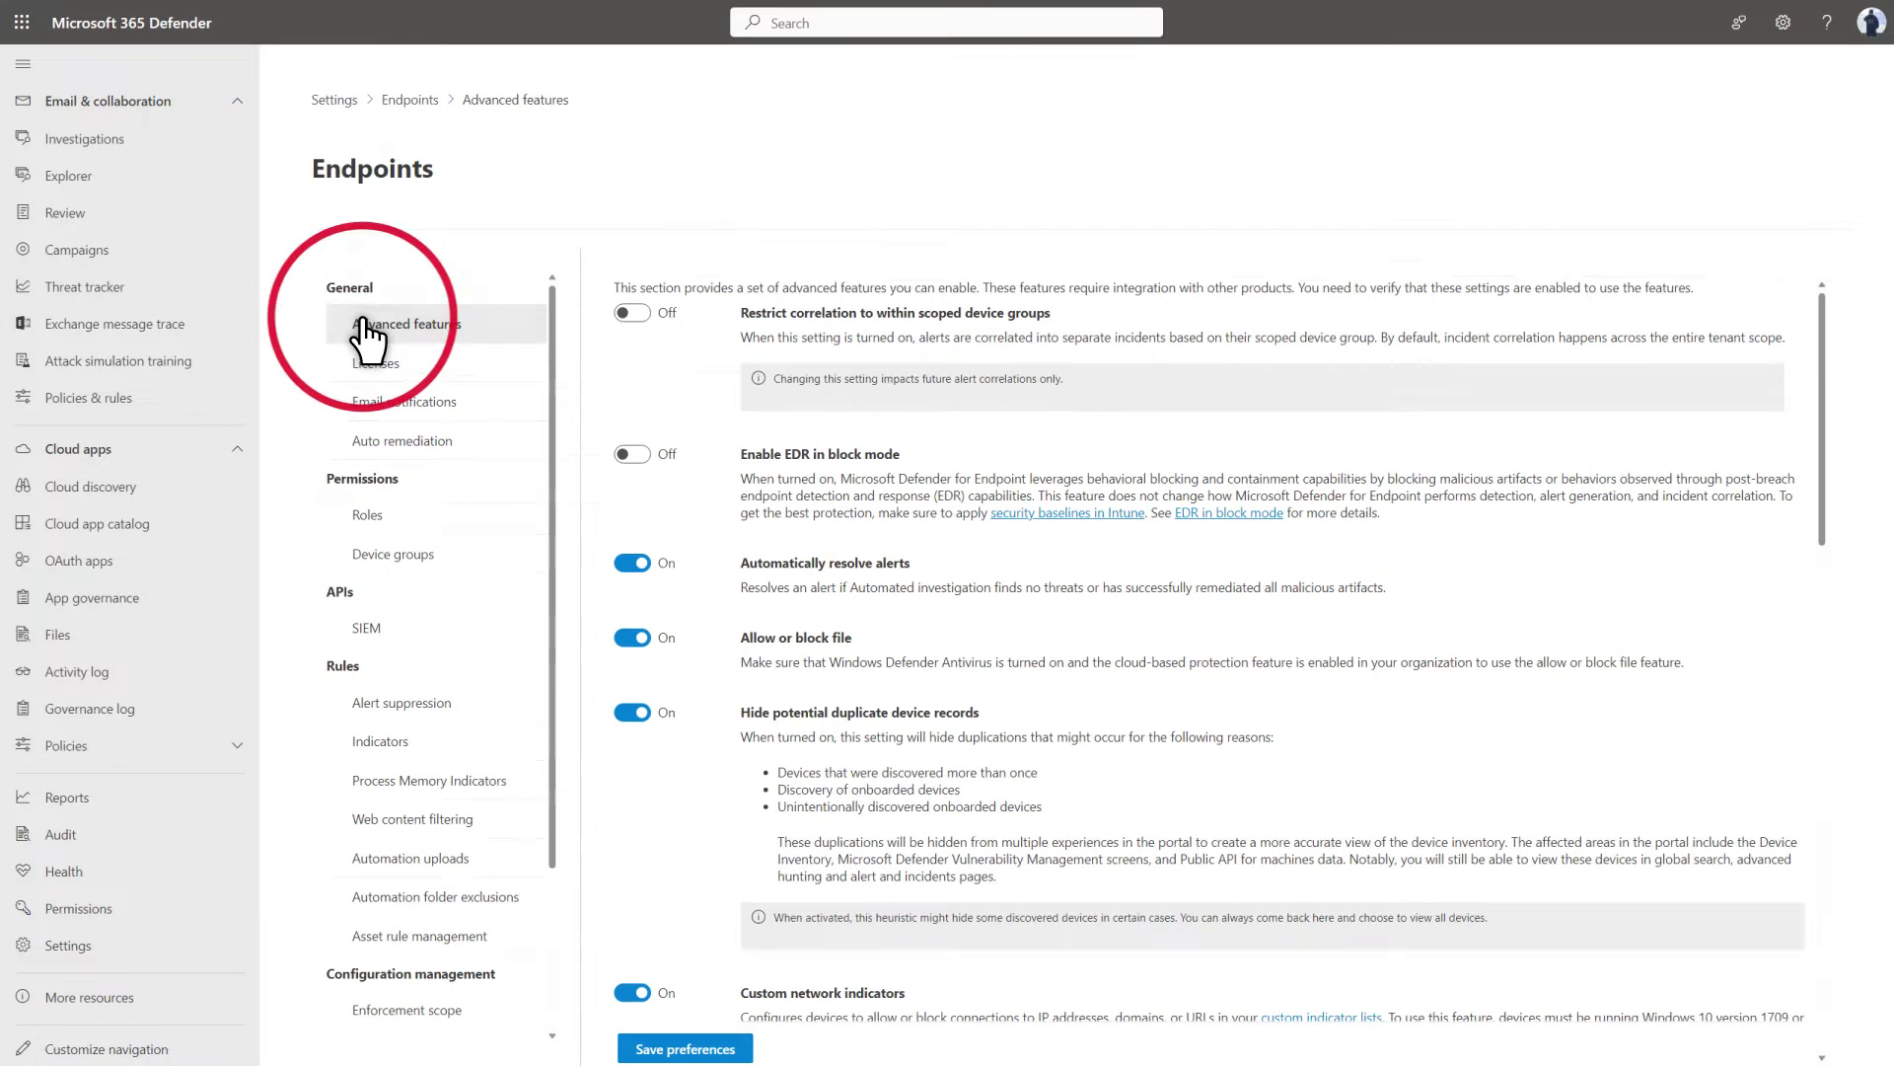
{"action": "scroll", "coordinate": [363, 322], "scroll_direction": "down", "scroll_amount": 5}
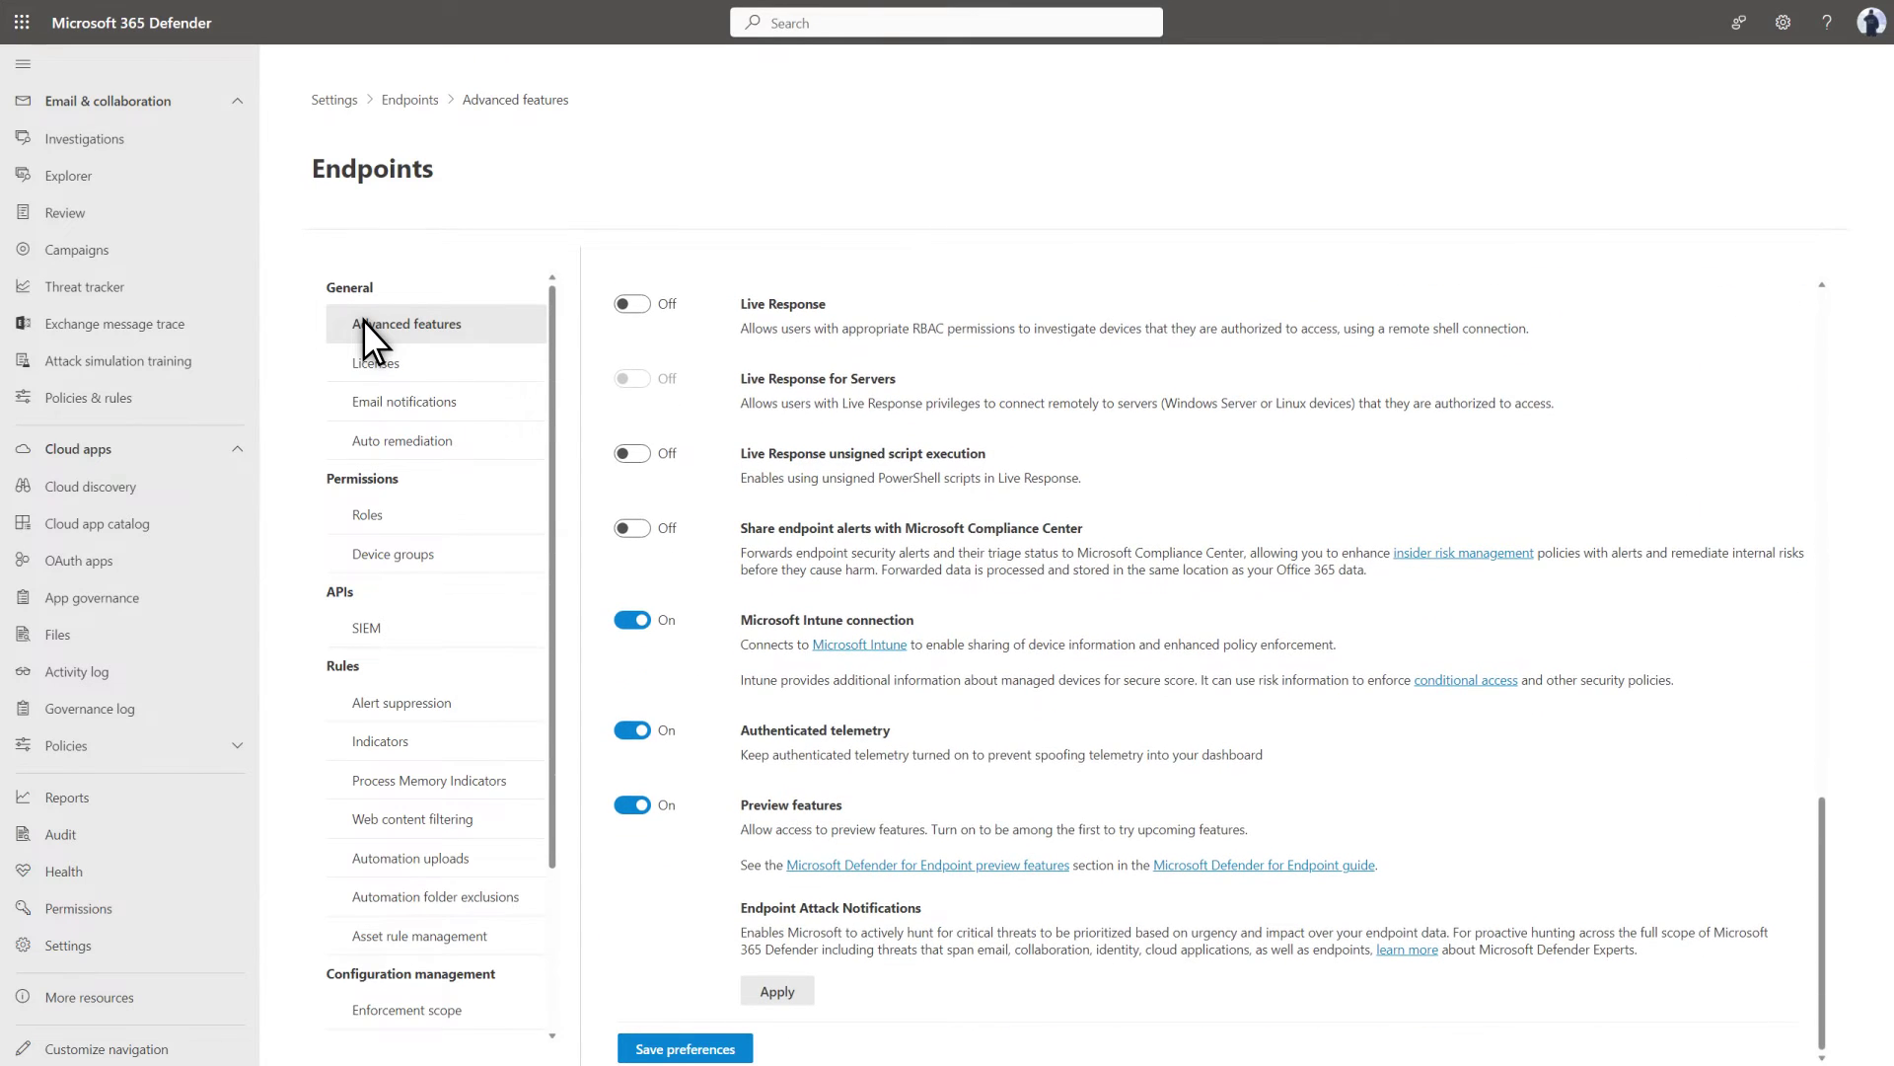
{"action": "left_click", "coordinate": [640, 306]}
{"action": "left_click", "coordinate": [637, 456]}
{"action": "left_click", "coordinate": [694, 1056]}
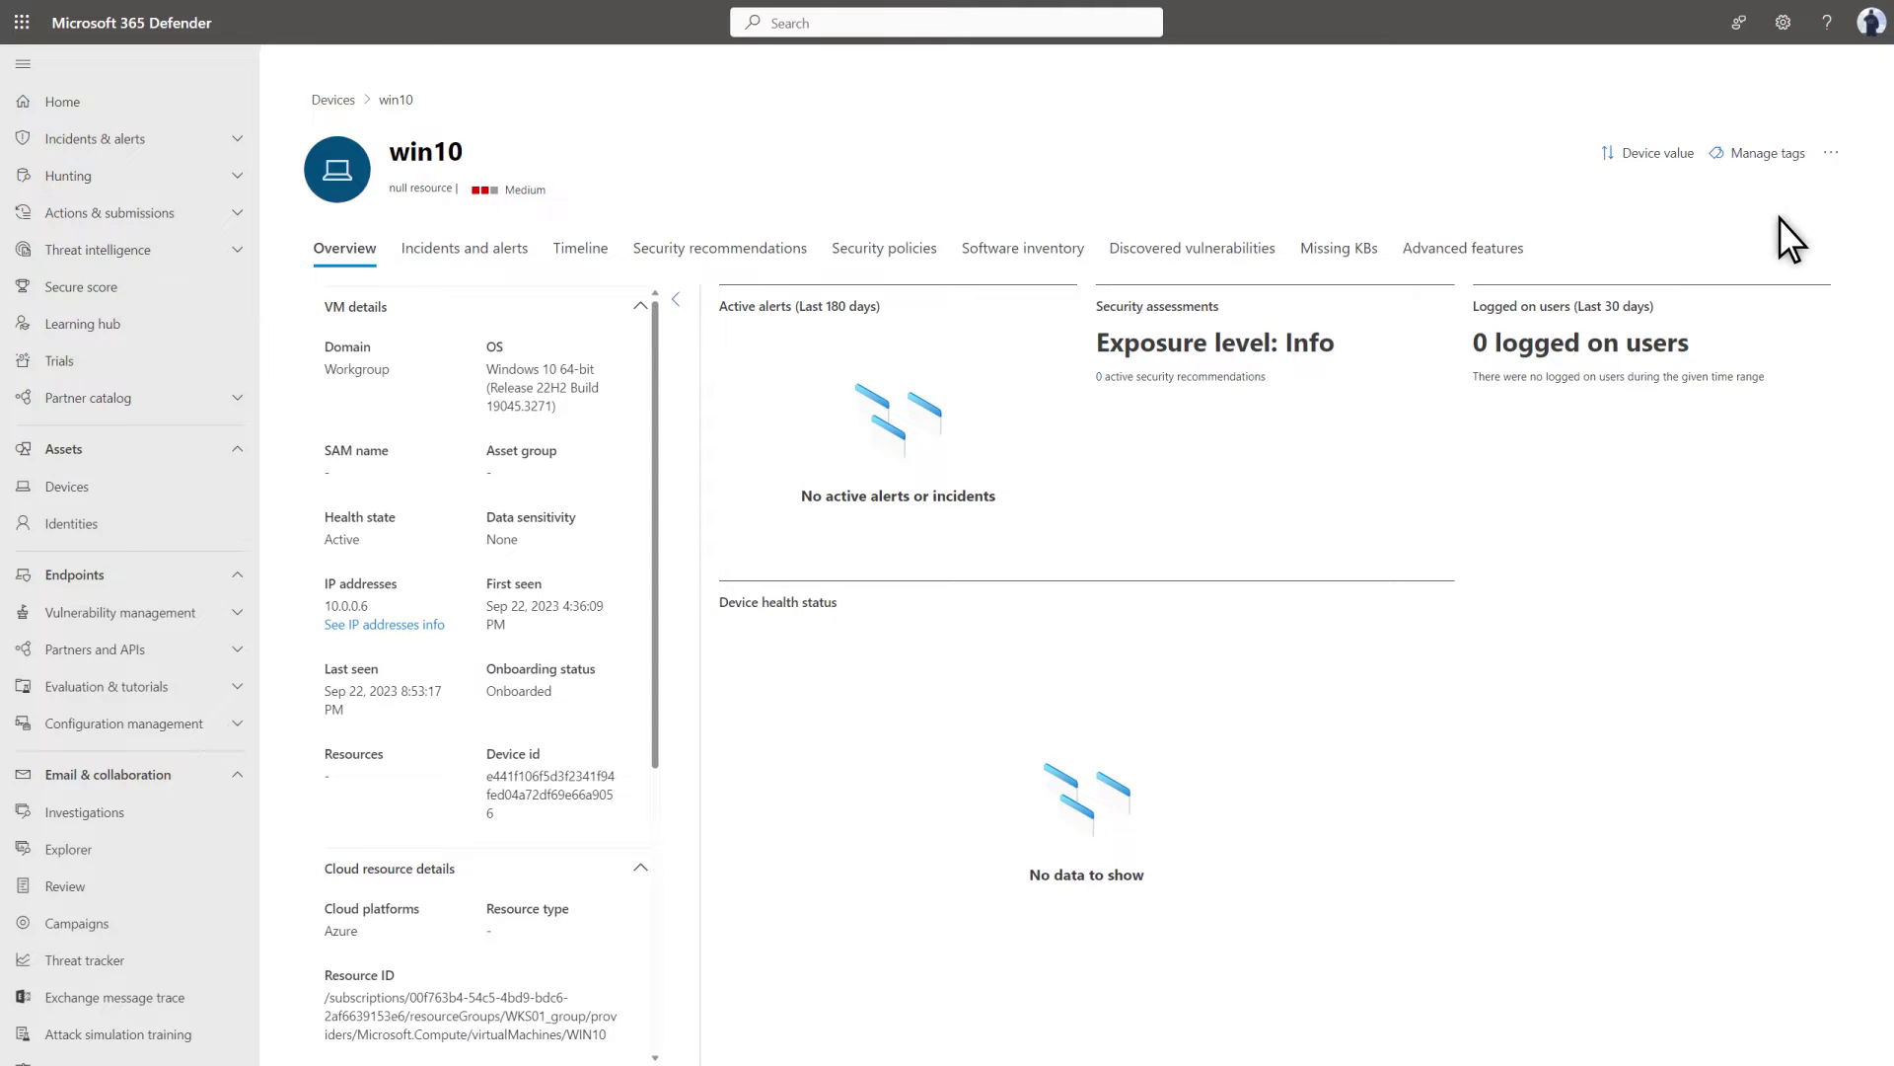
Step: Initiate a Live Response session on win10 from the device's more-actions menu
{"action": "left_click", "coordinate": [1832, 158]}
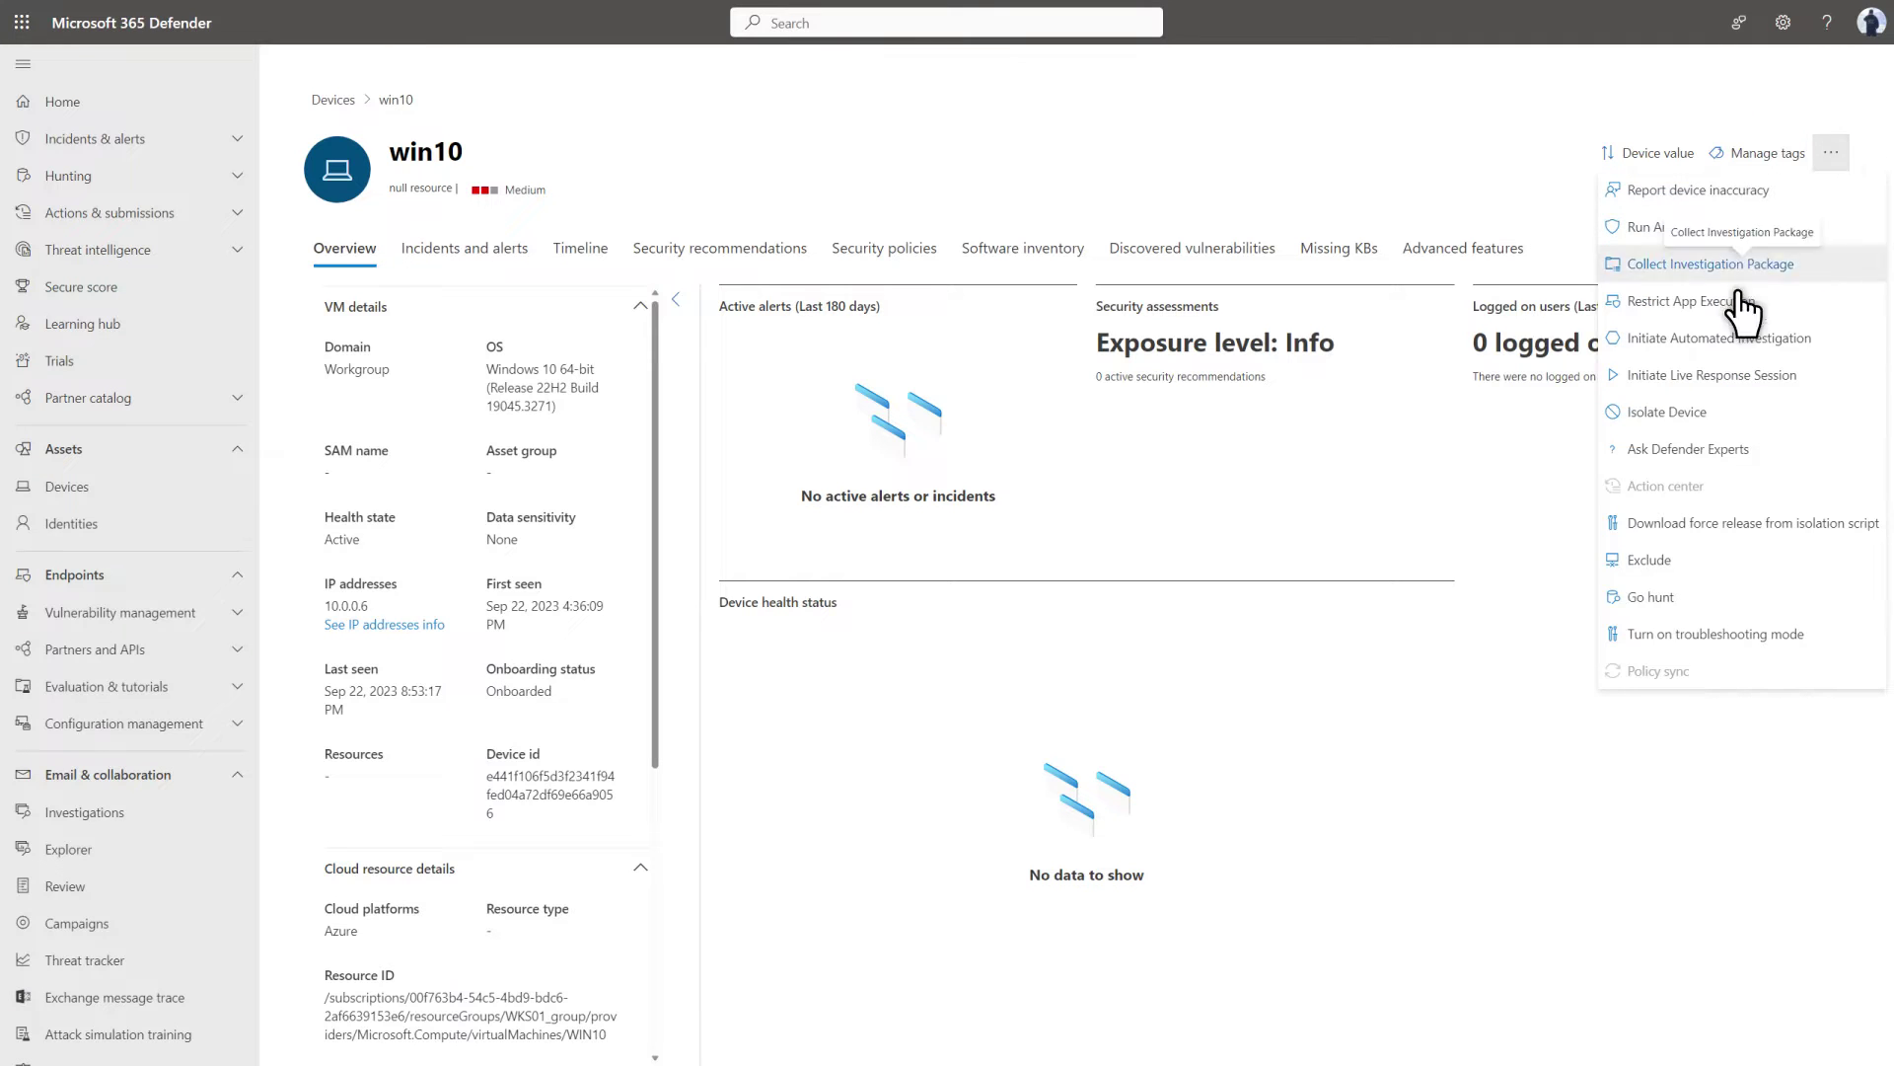
{"action": "left_click", "coordinate": [1679, 385]}
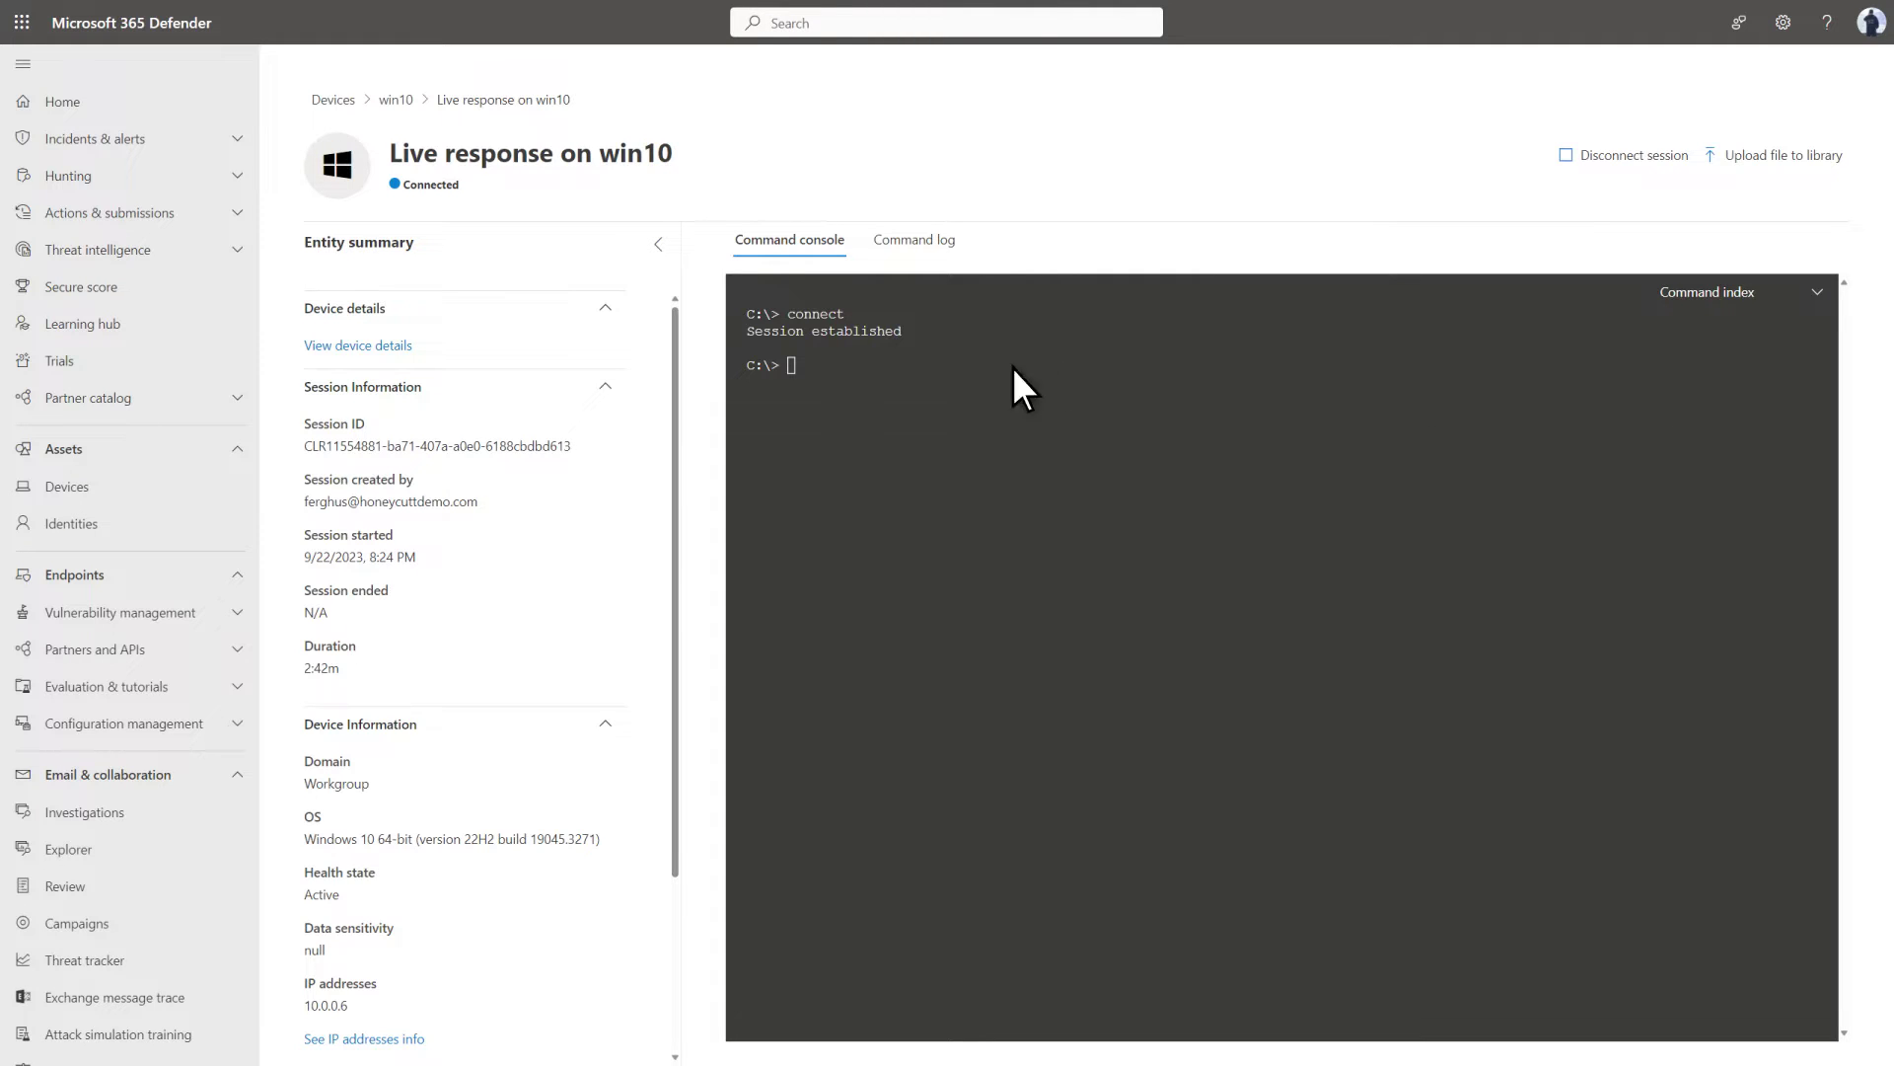
Step: Check win10's device details, then run help in the console to list live response commands
{"action": "left_click", "coordinate": [340, 348]}
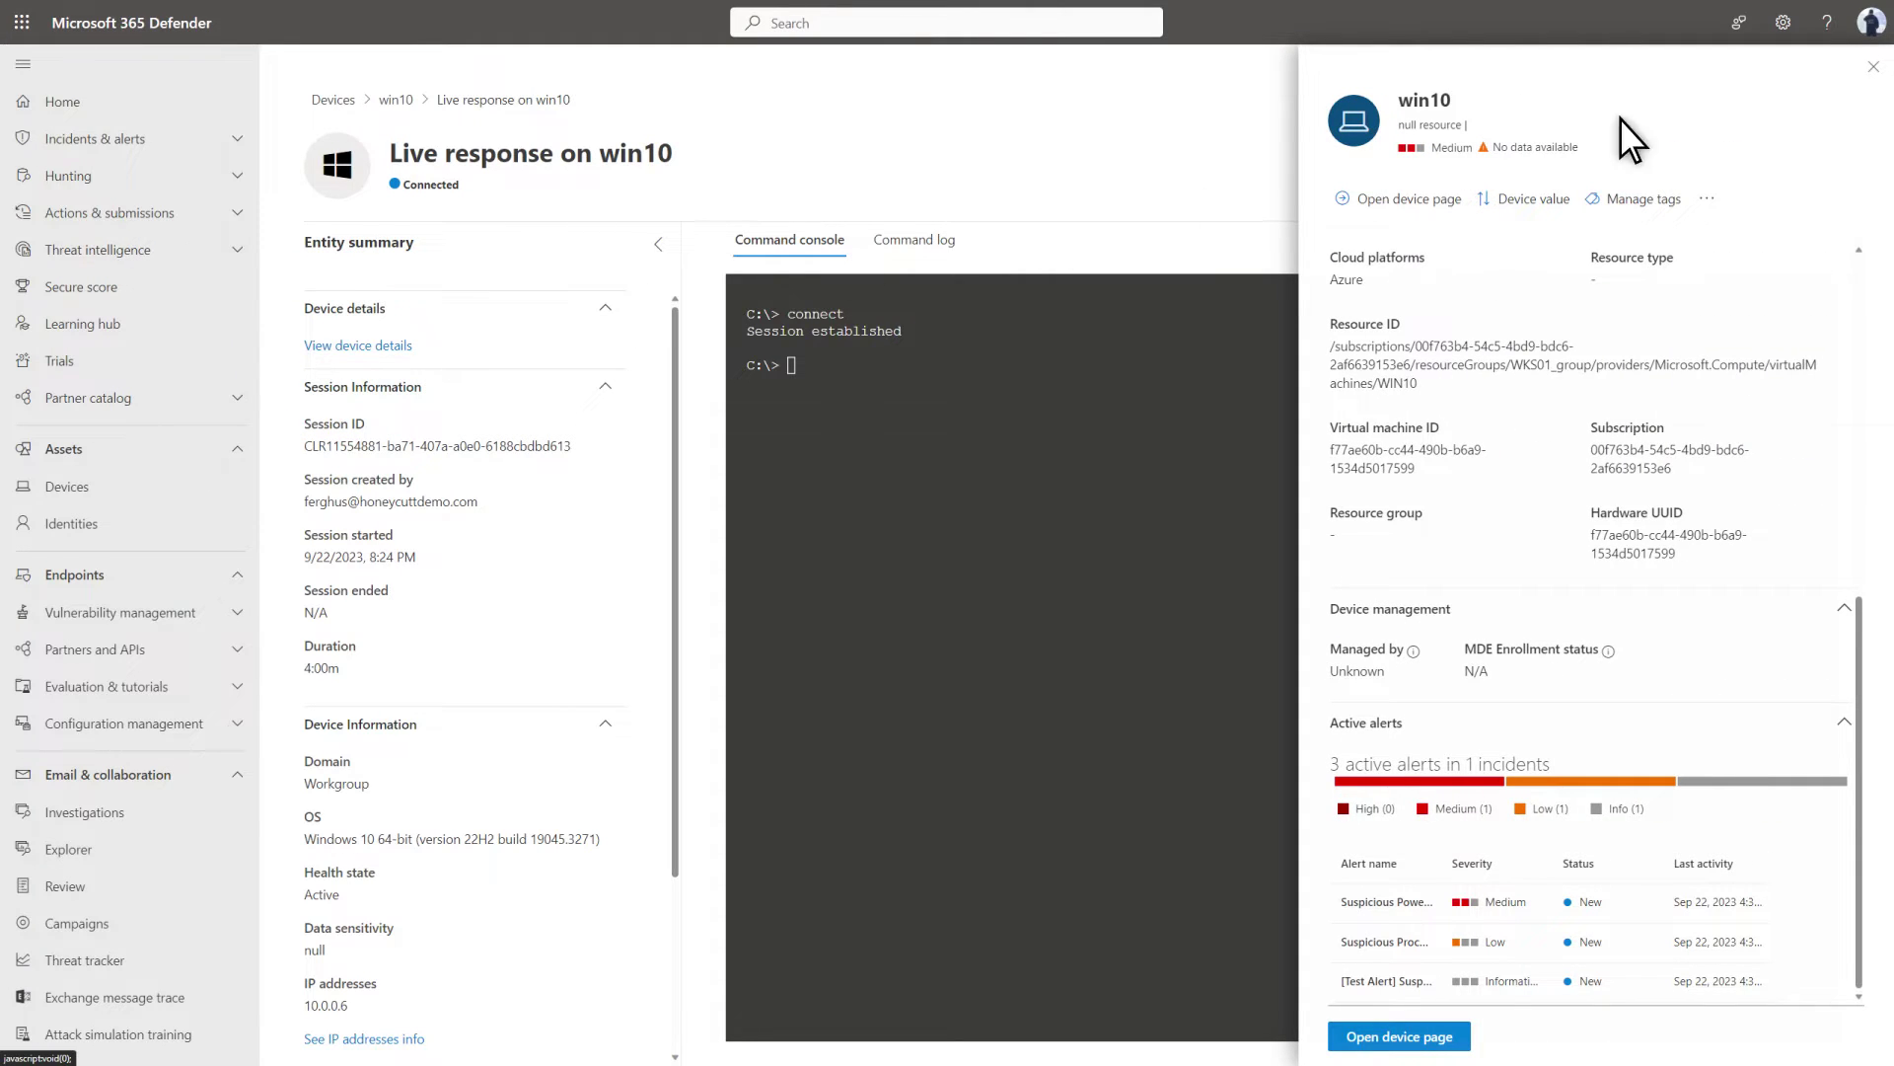
{"action": "left_click", "coordinate": [1874, 66]}
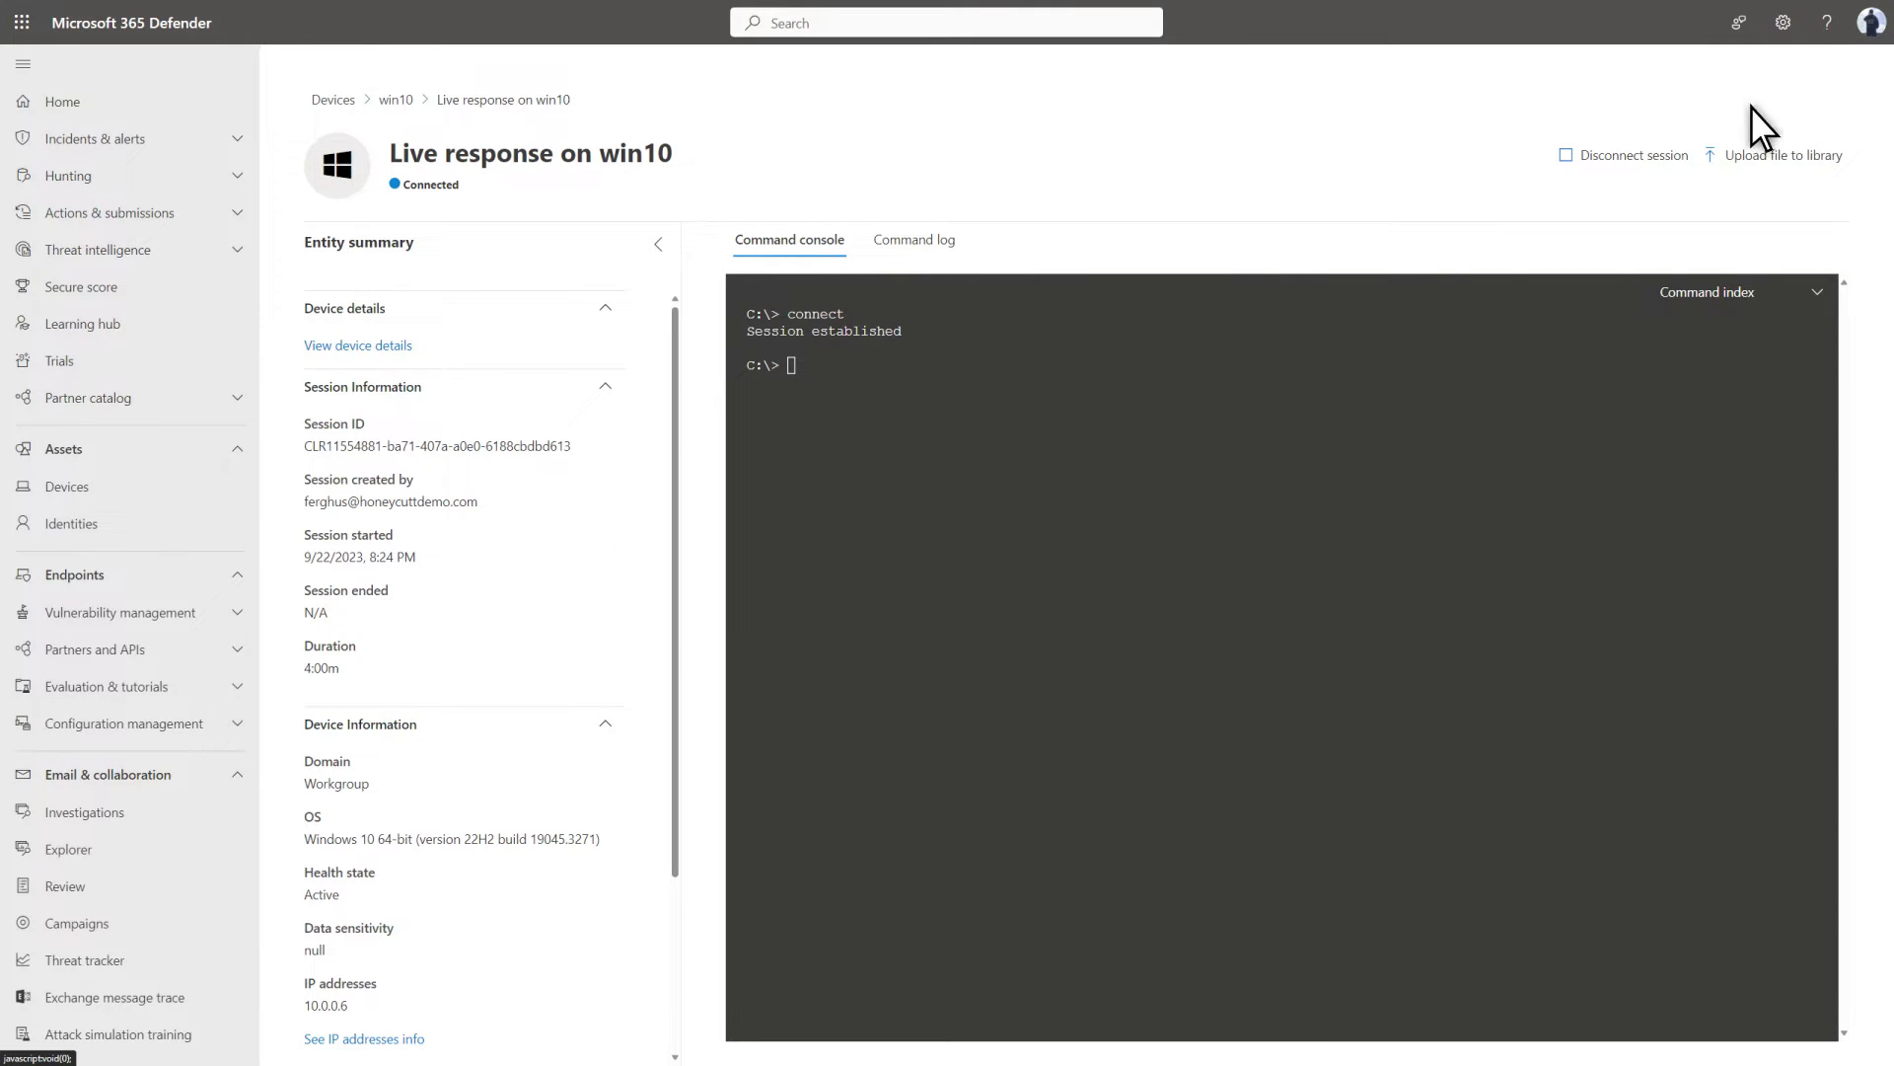
{"action": "left_click", "coordinate": [782, 382]}
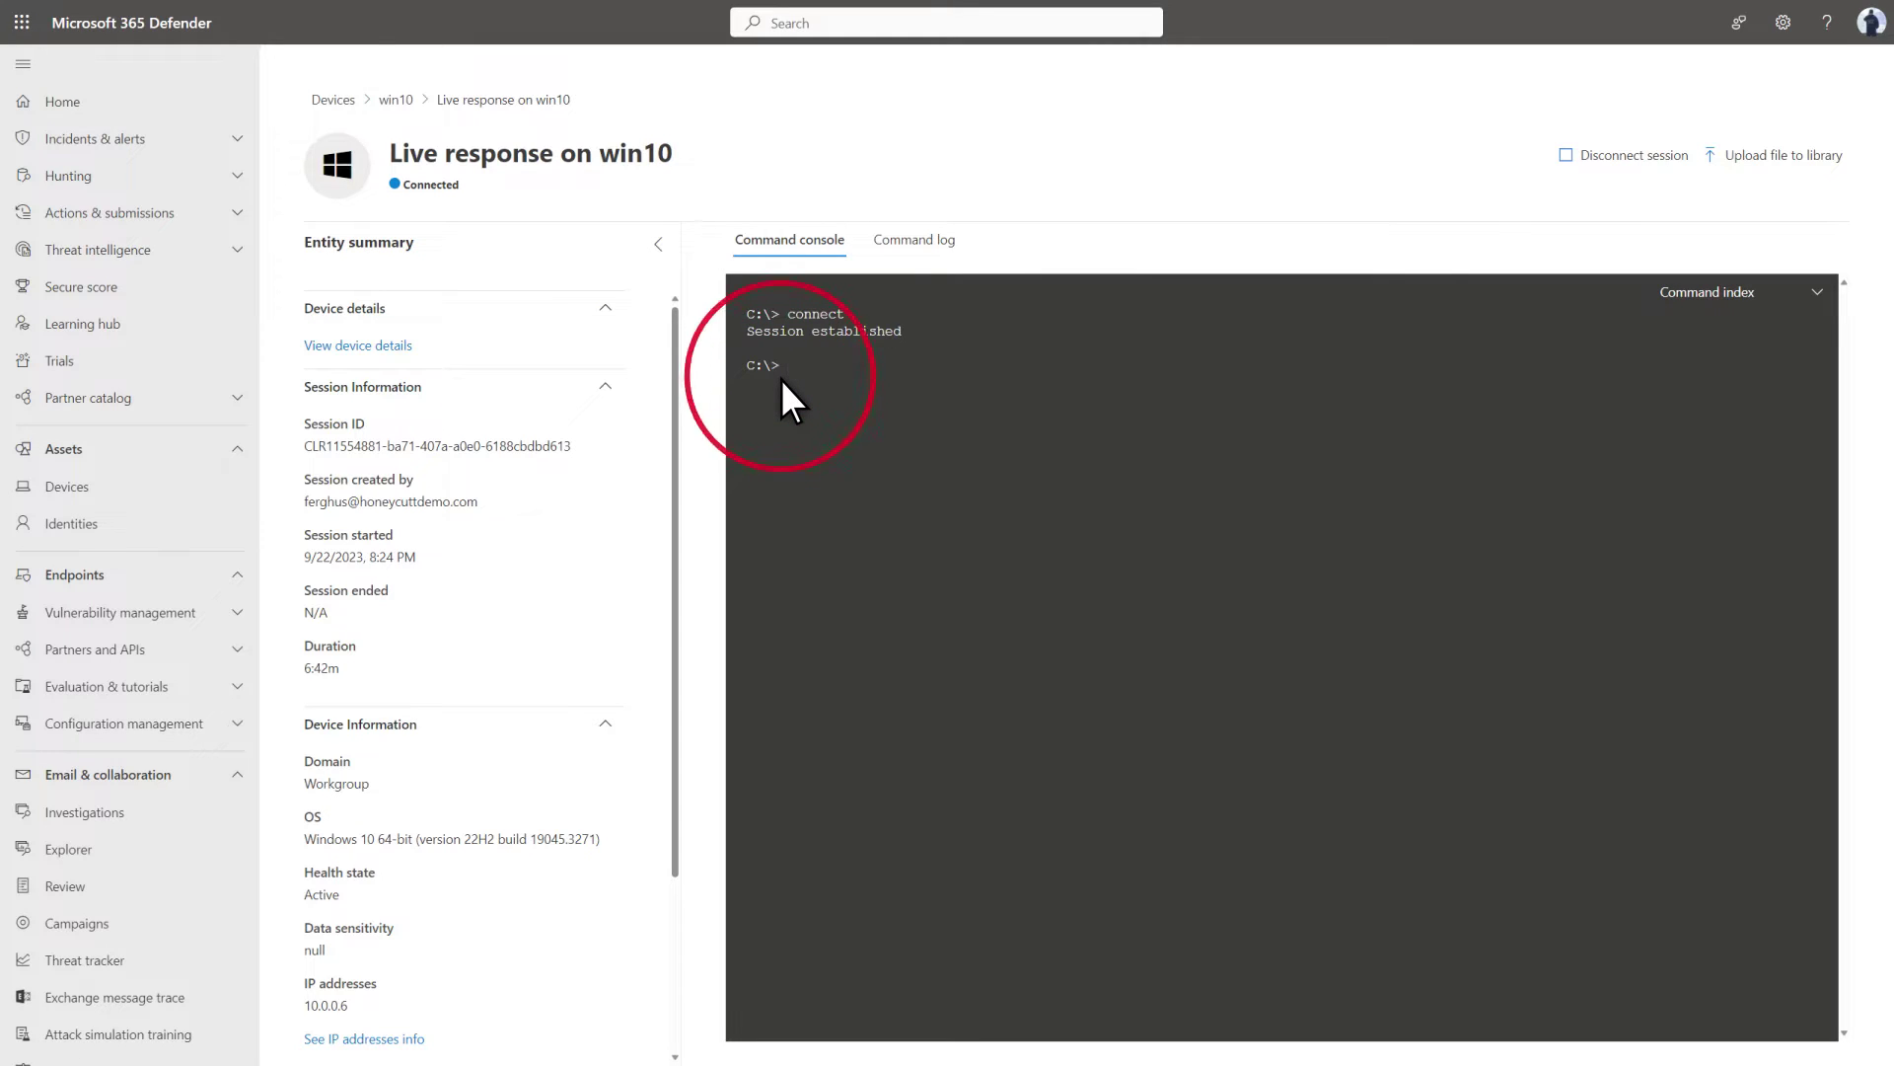
{"action": "type", "text": "help"}
{"action": "key", "text": "Return"}
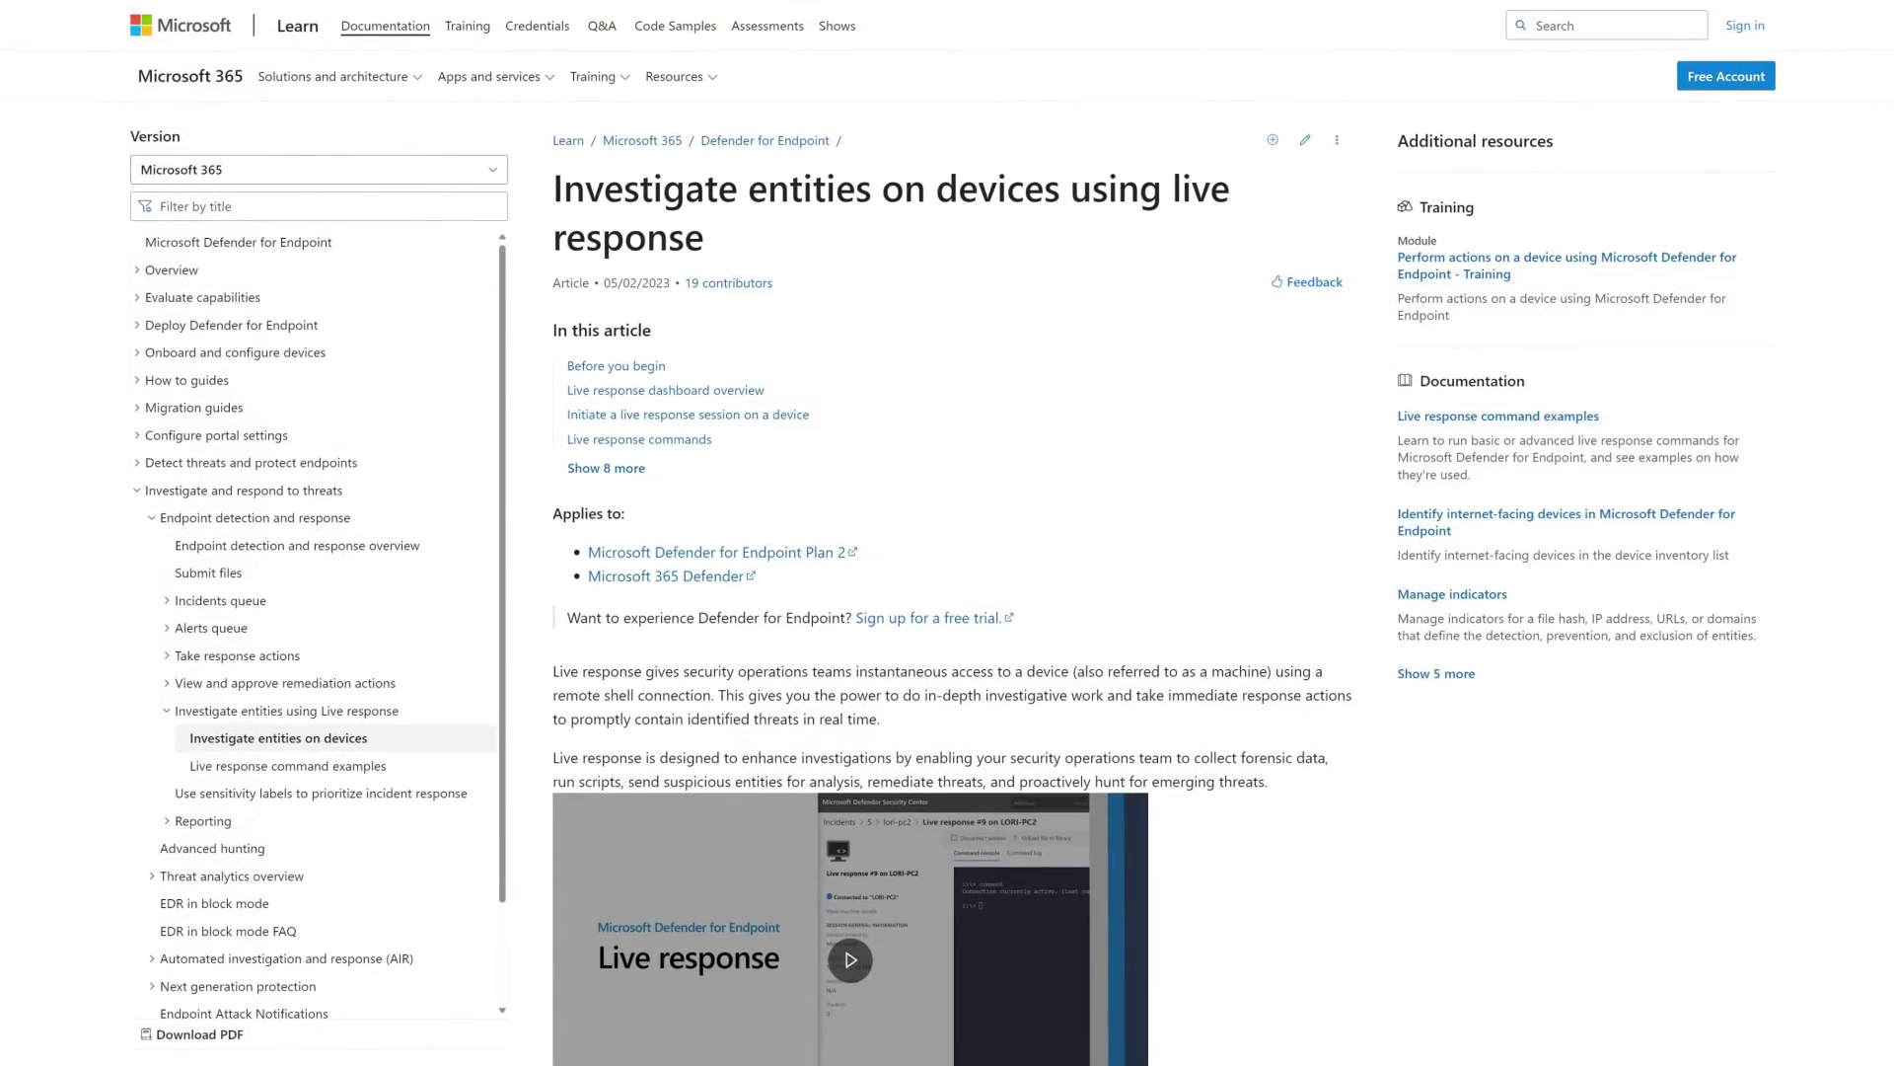
{"action": "scroll", "coordinate": [947, 532], "scroll_direction": "down", "scroll_amount": 6}
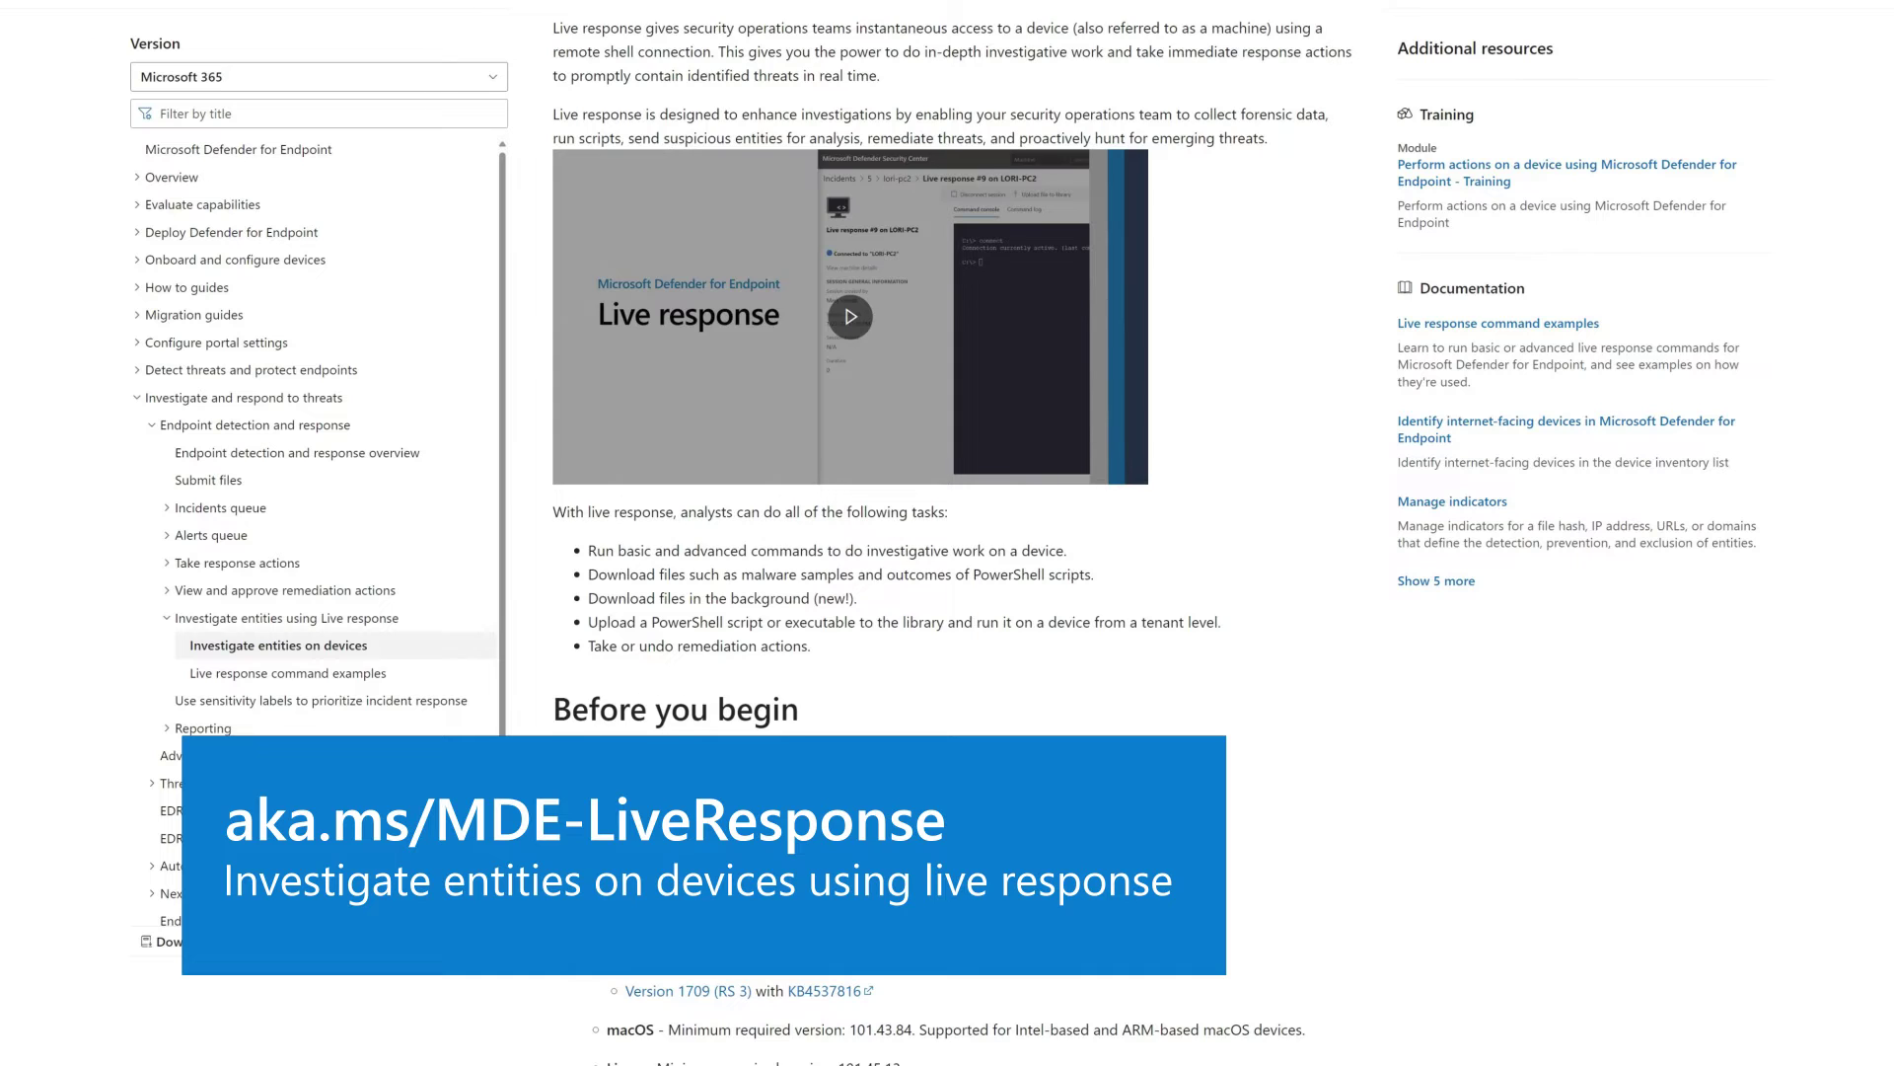
Step: Scroll the 'Investigate entities on devices using live response' article down to the Basic commands table
{"action": "scroll", "coordinate": [947, 533], "scroll_direction": "down", "scroll_amount": 7}
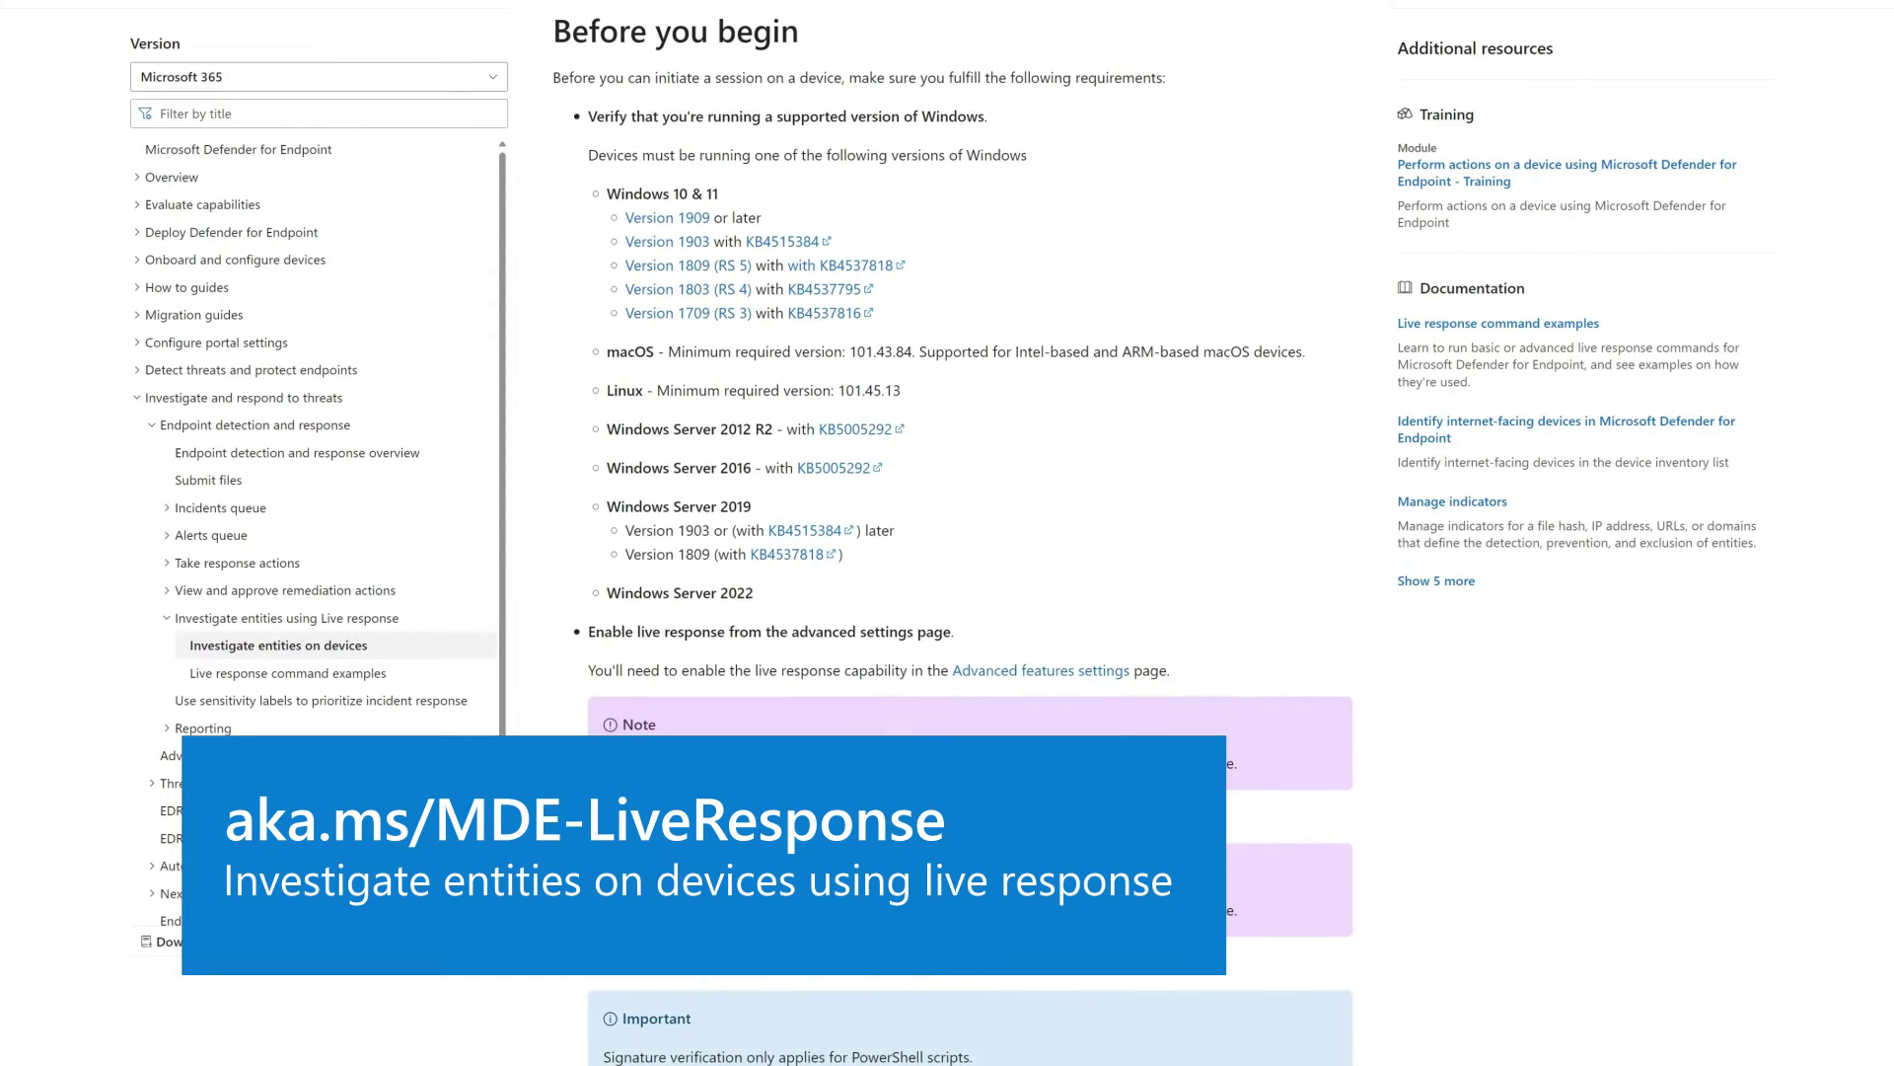
{"action": "scroll", "coordinate": [947, 532], "scroll_direction": "down", "scroll_amount": 8}
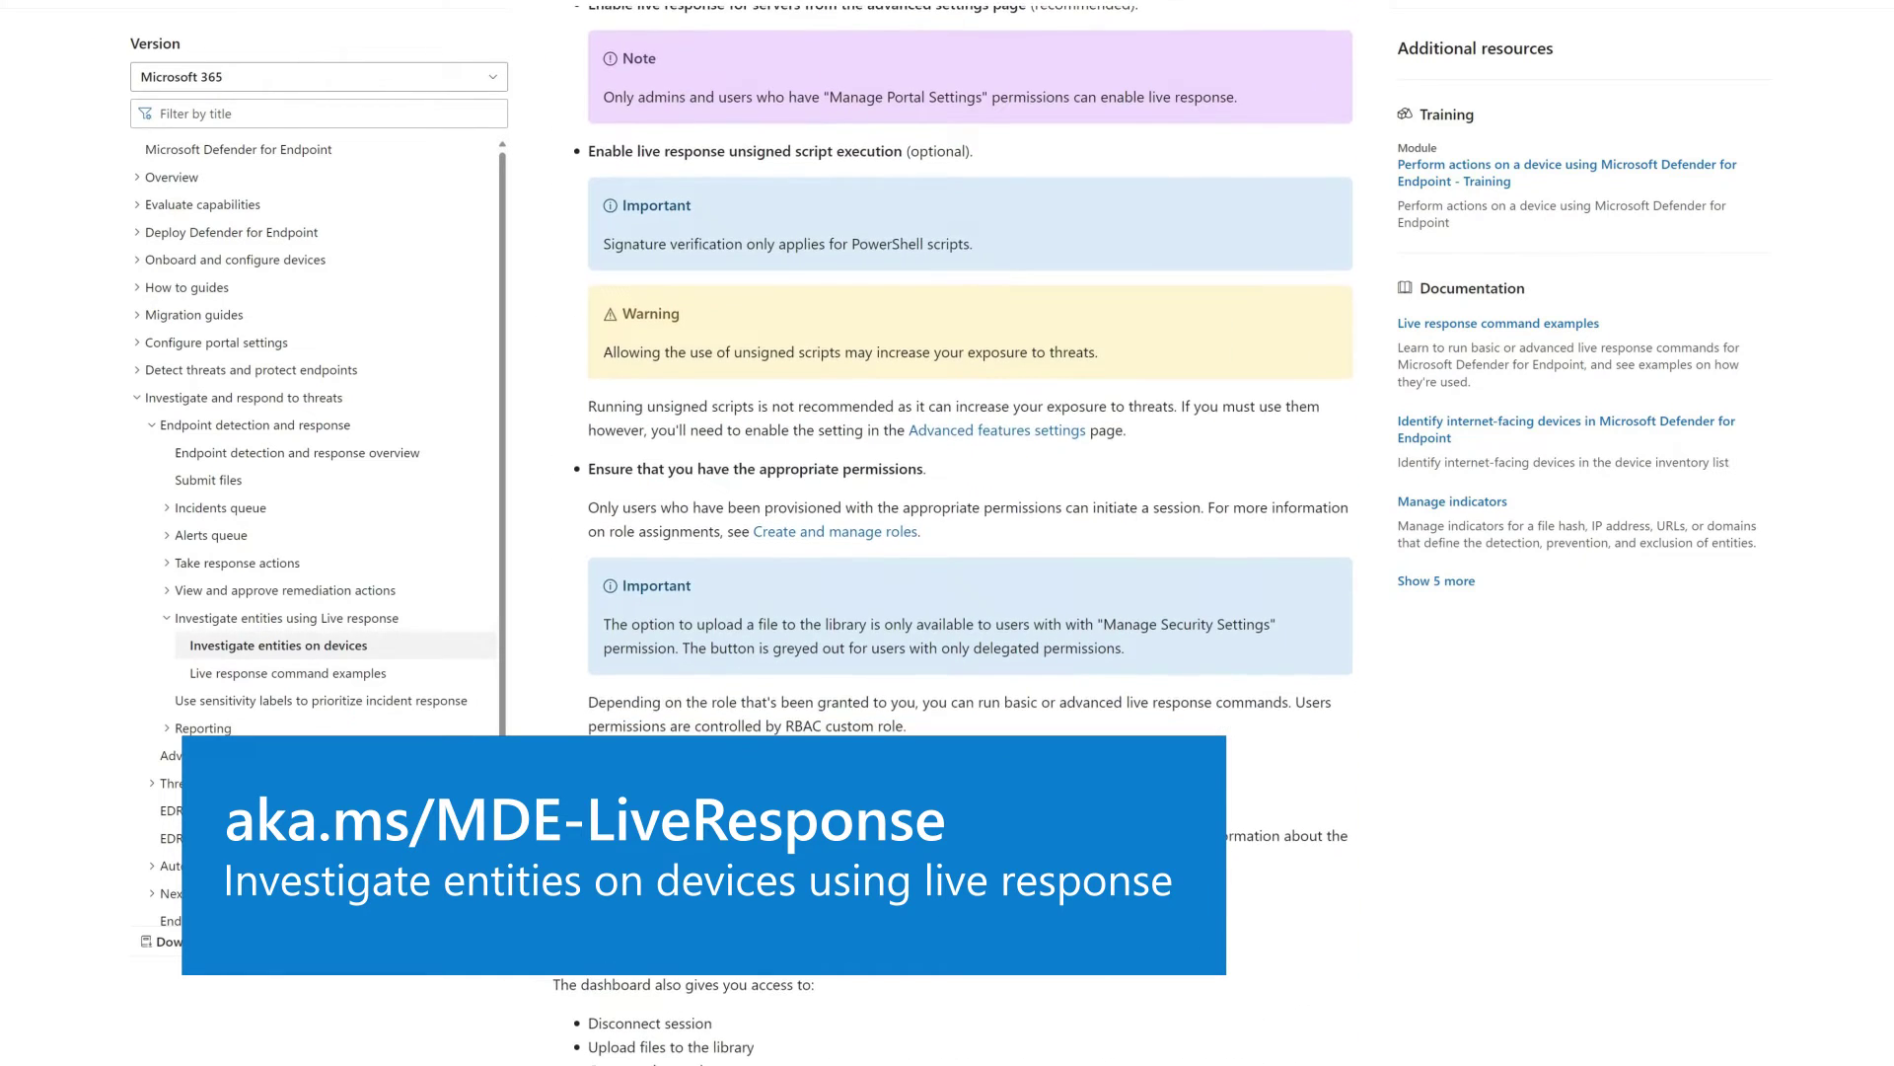
{"action": "scroll", "coordinate": [948, 533], "scroll_direction": "down", "scroll_amount": 8}
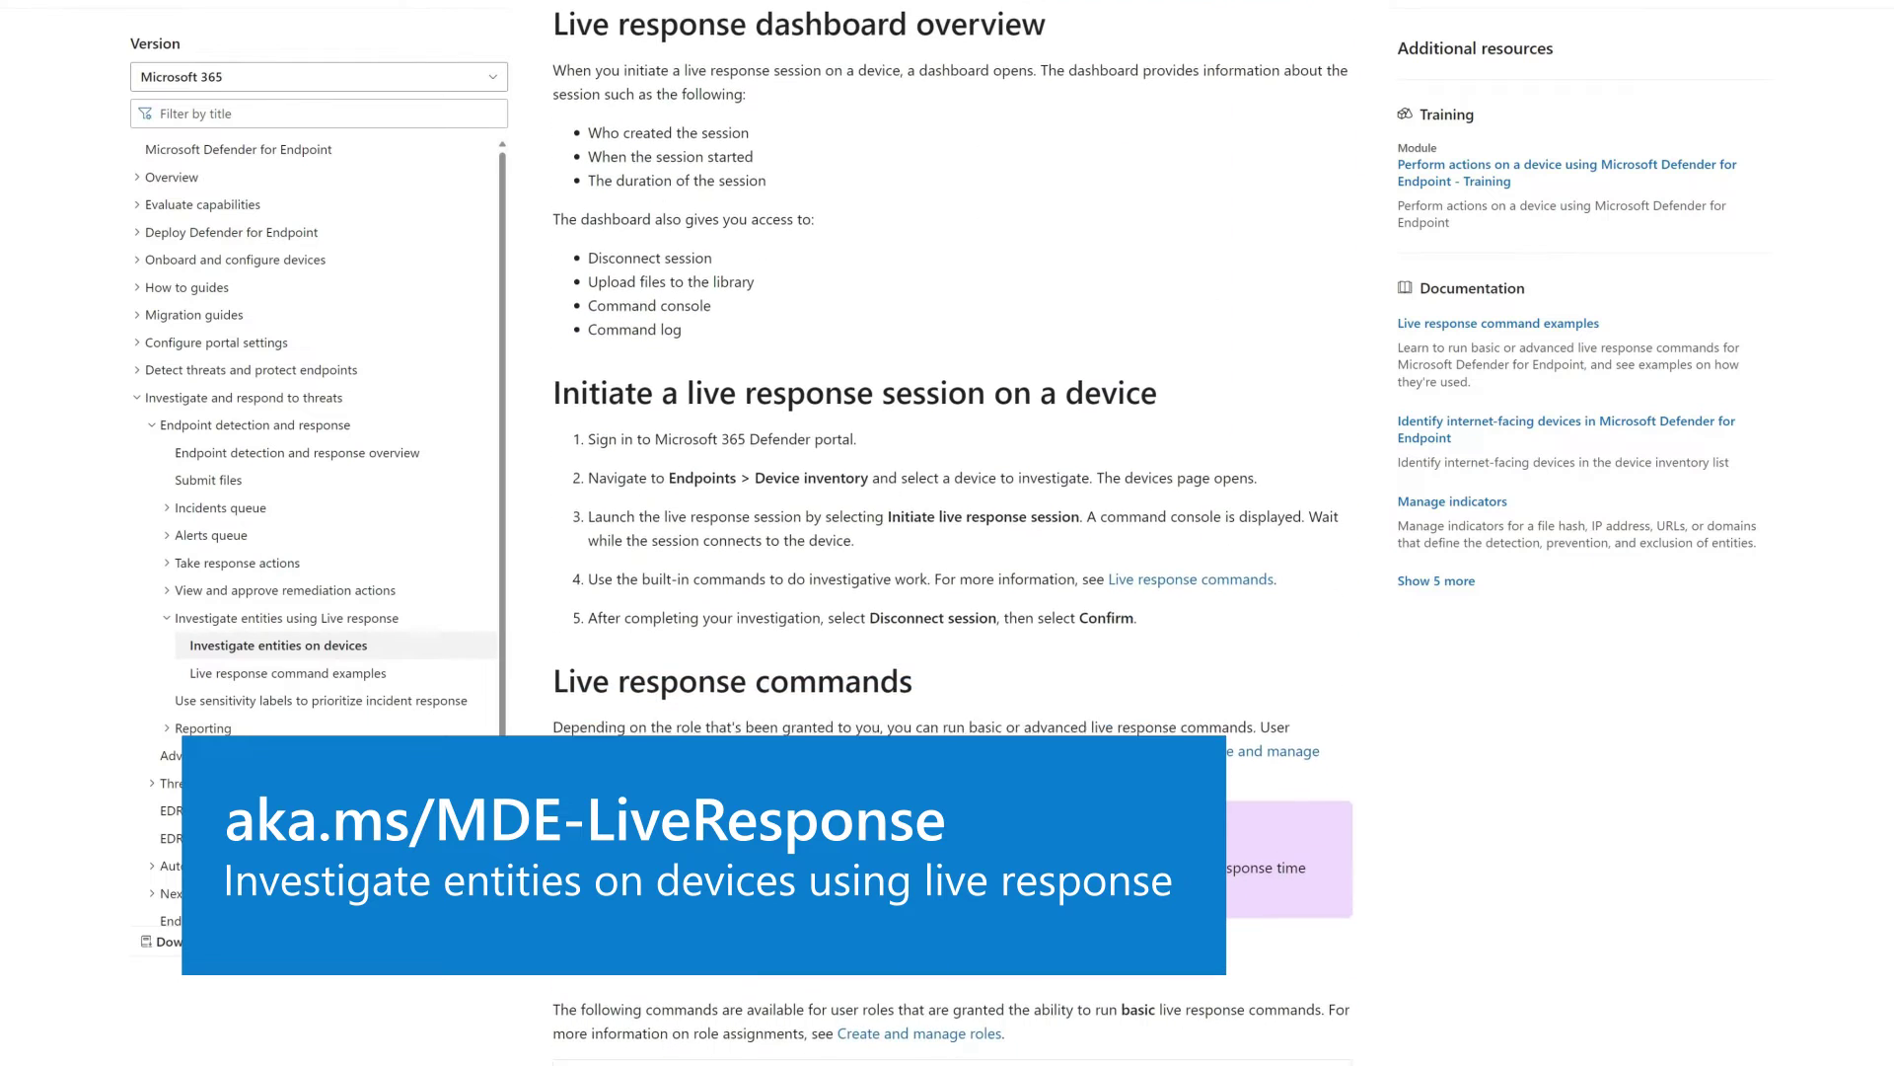
{"action": "scroll", "coordinate": [947, 533], "scroll_direction": "down", "scroll_amount": 9}
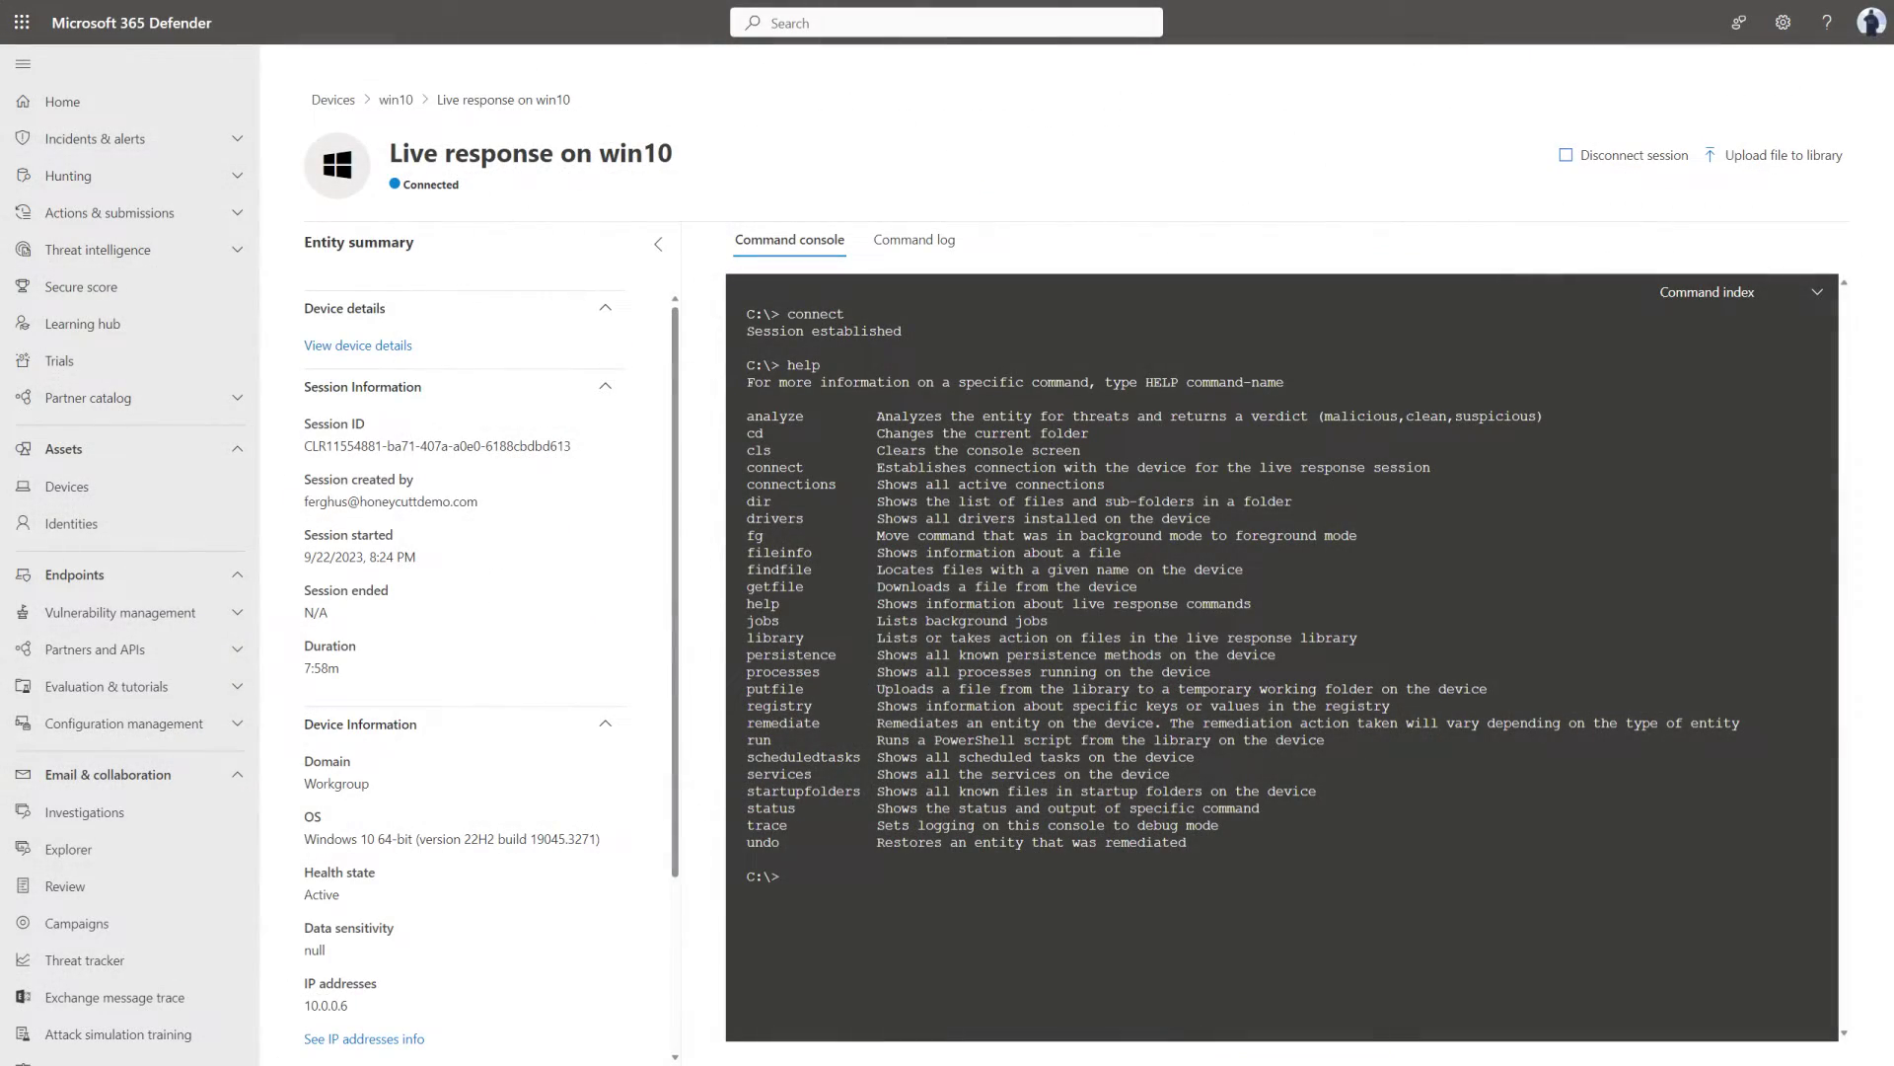
Step: Run processes and review its output, then search win10 with FindFile Malware.exe, which finds nothing
{"action": "type", "text": "processes"}
{"action": "key", "text": "Return"}
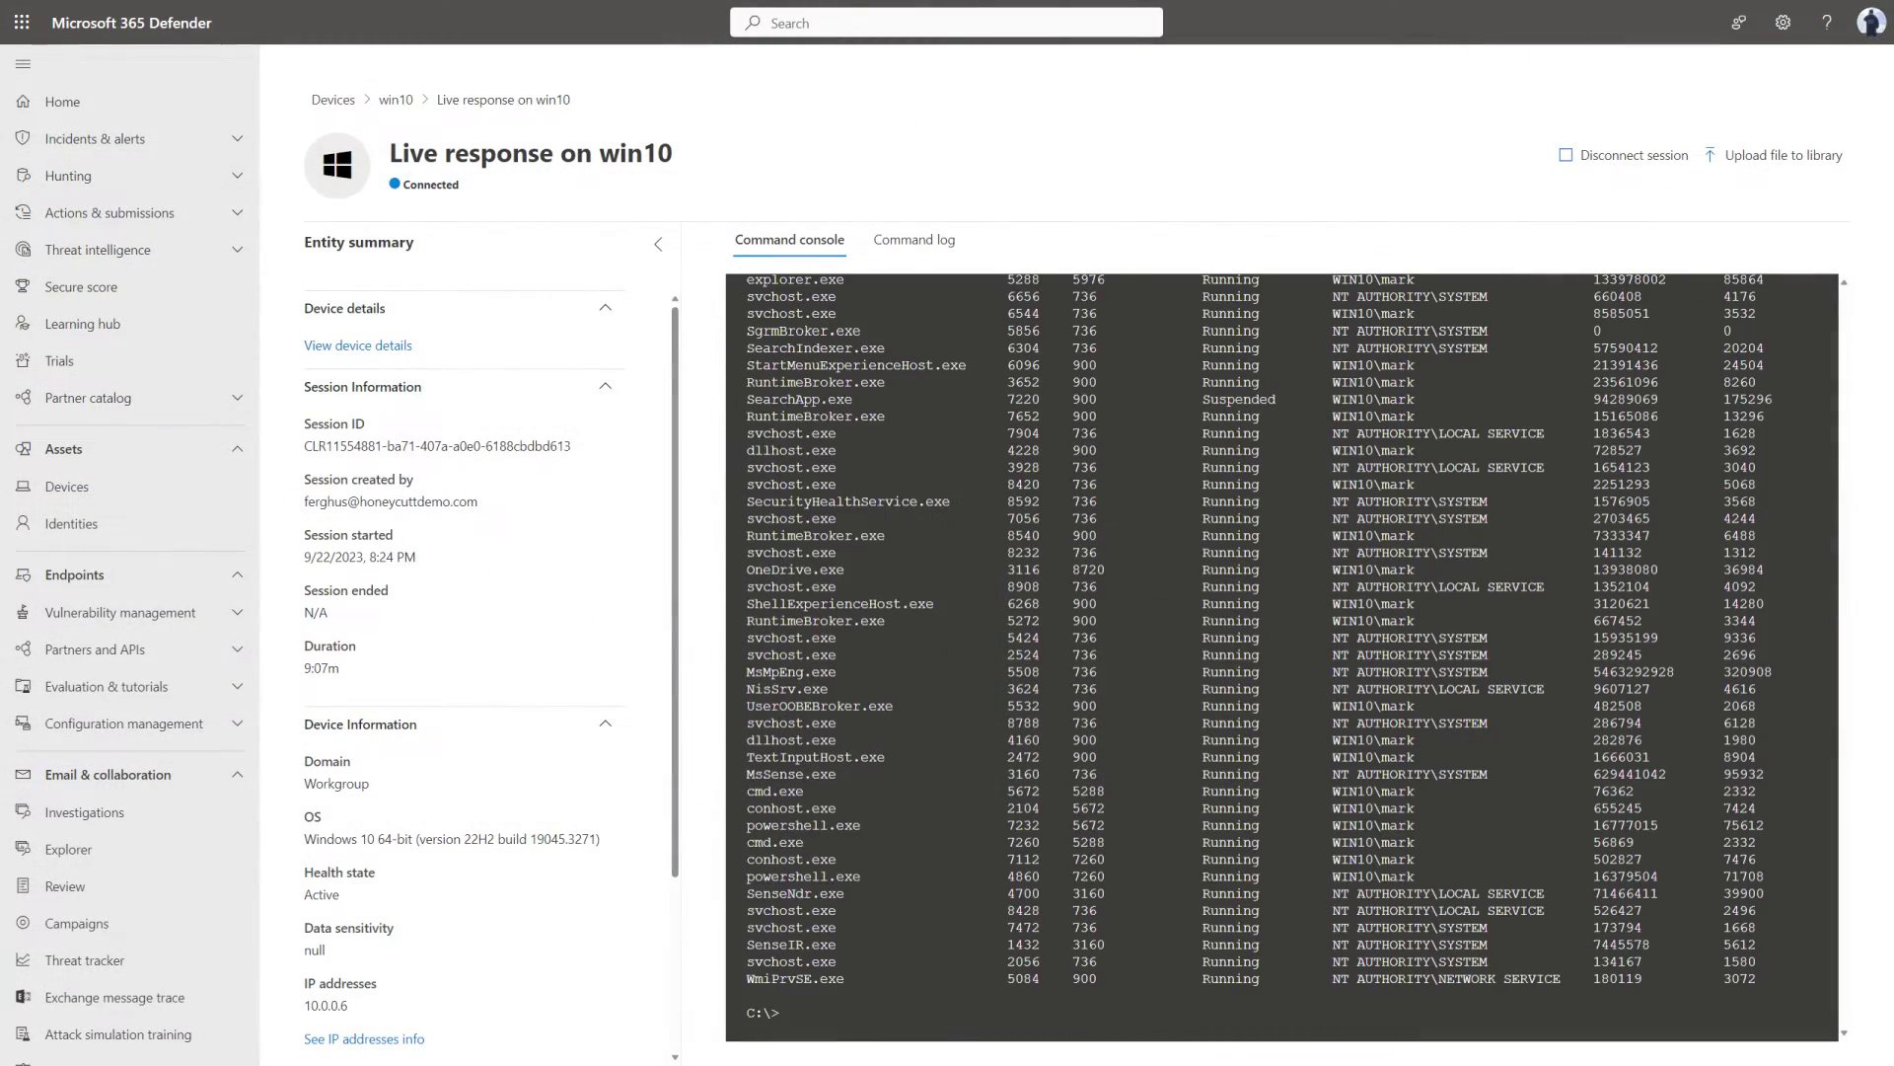
{"action": "scroll", "coordinate": [1283, 657], "scroll_direction": "up", "scroll_amount": 8}
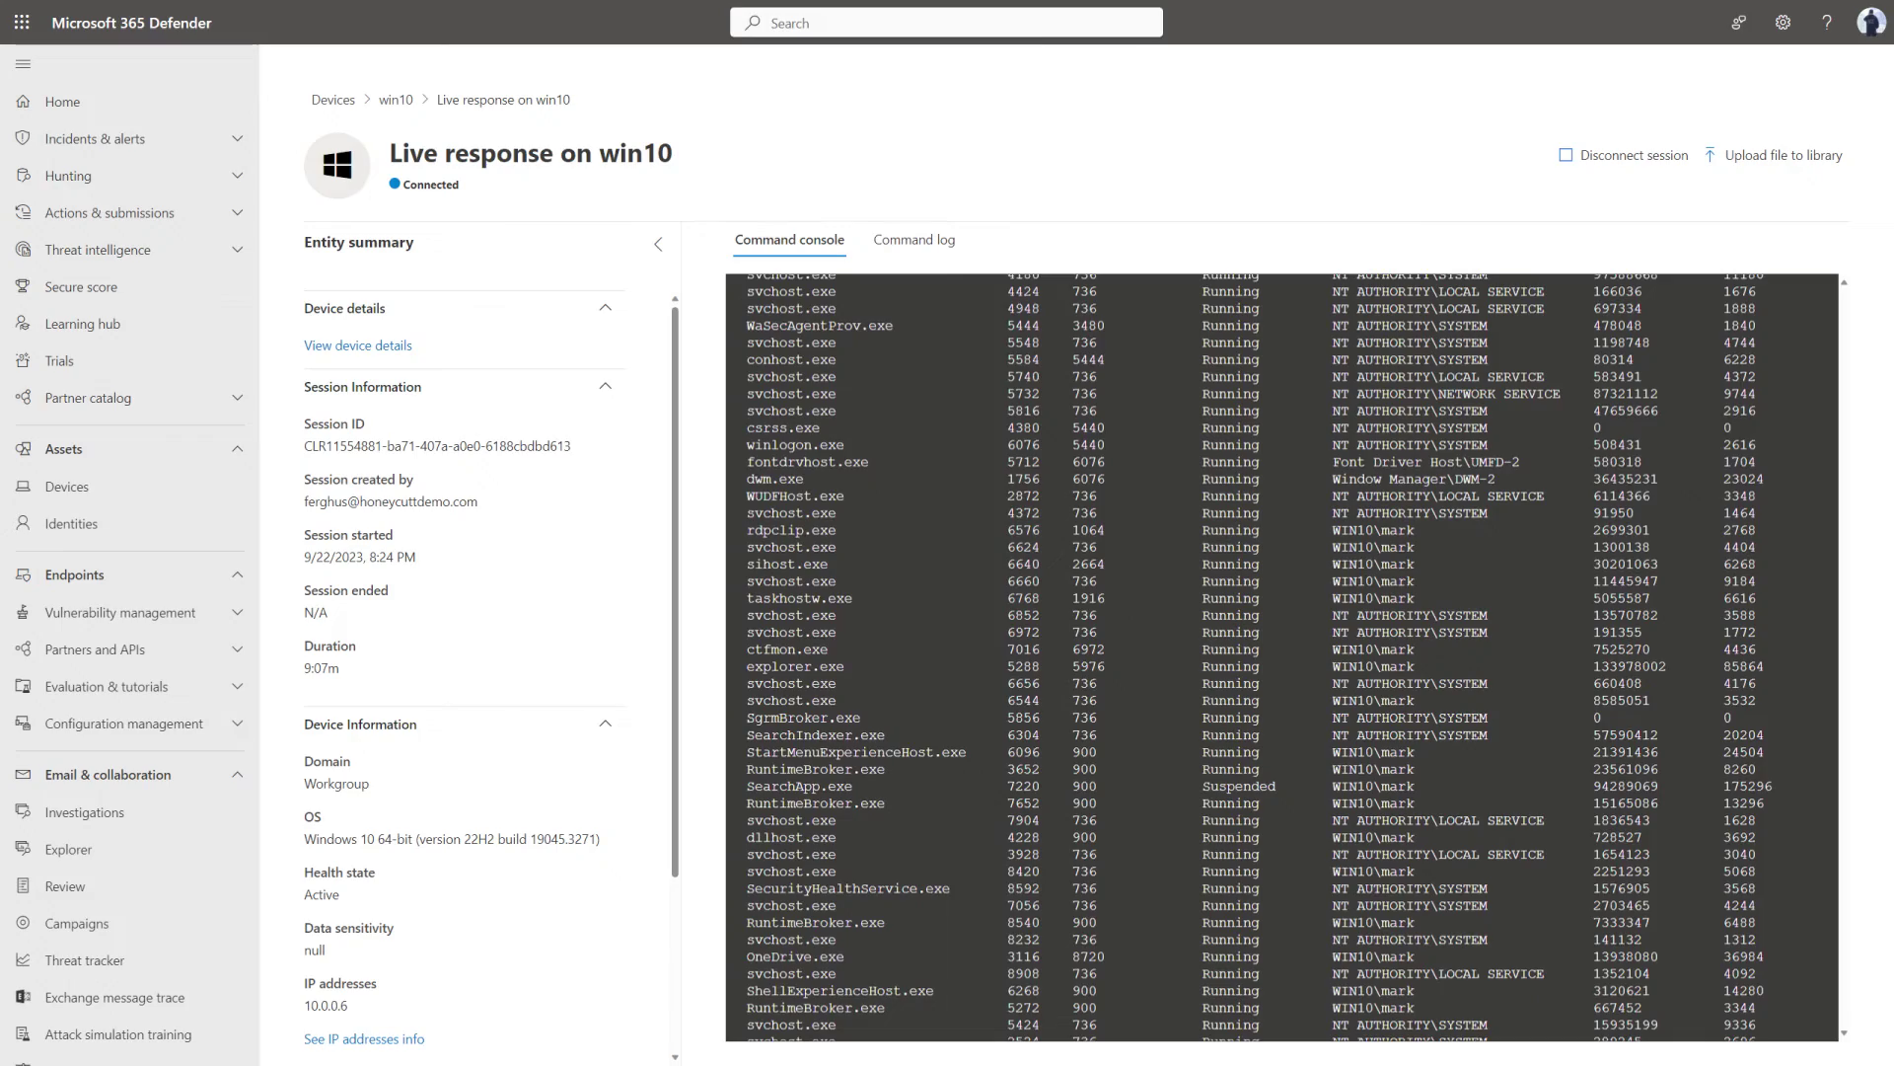
{"action": "scroll", "coordinate": [1282, 657], "scroll_direction": "up", "scroll_amount": 8}
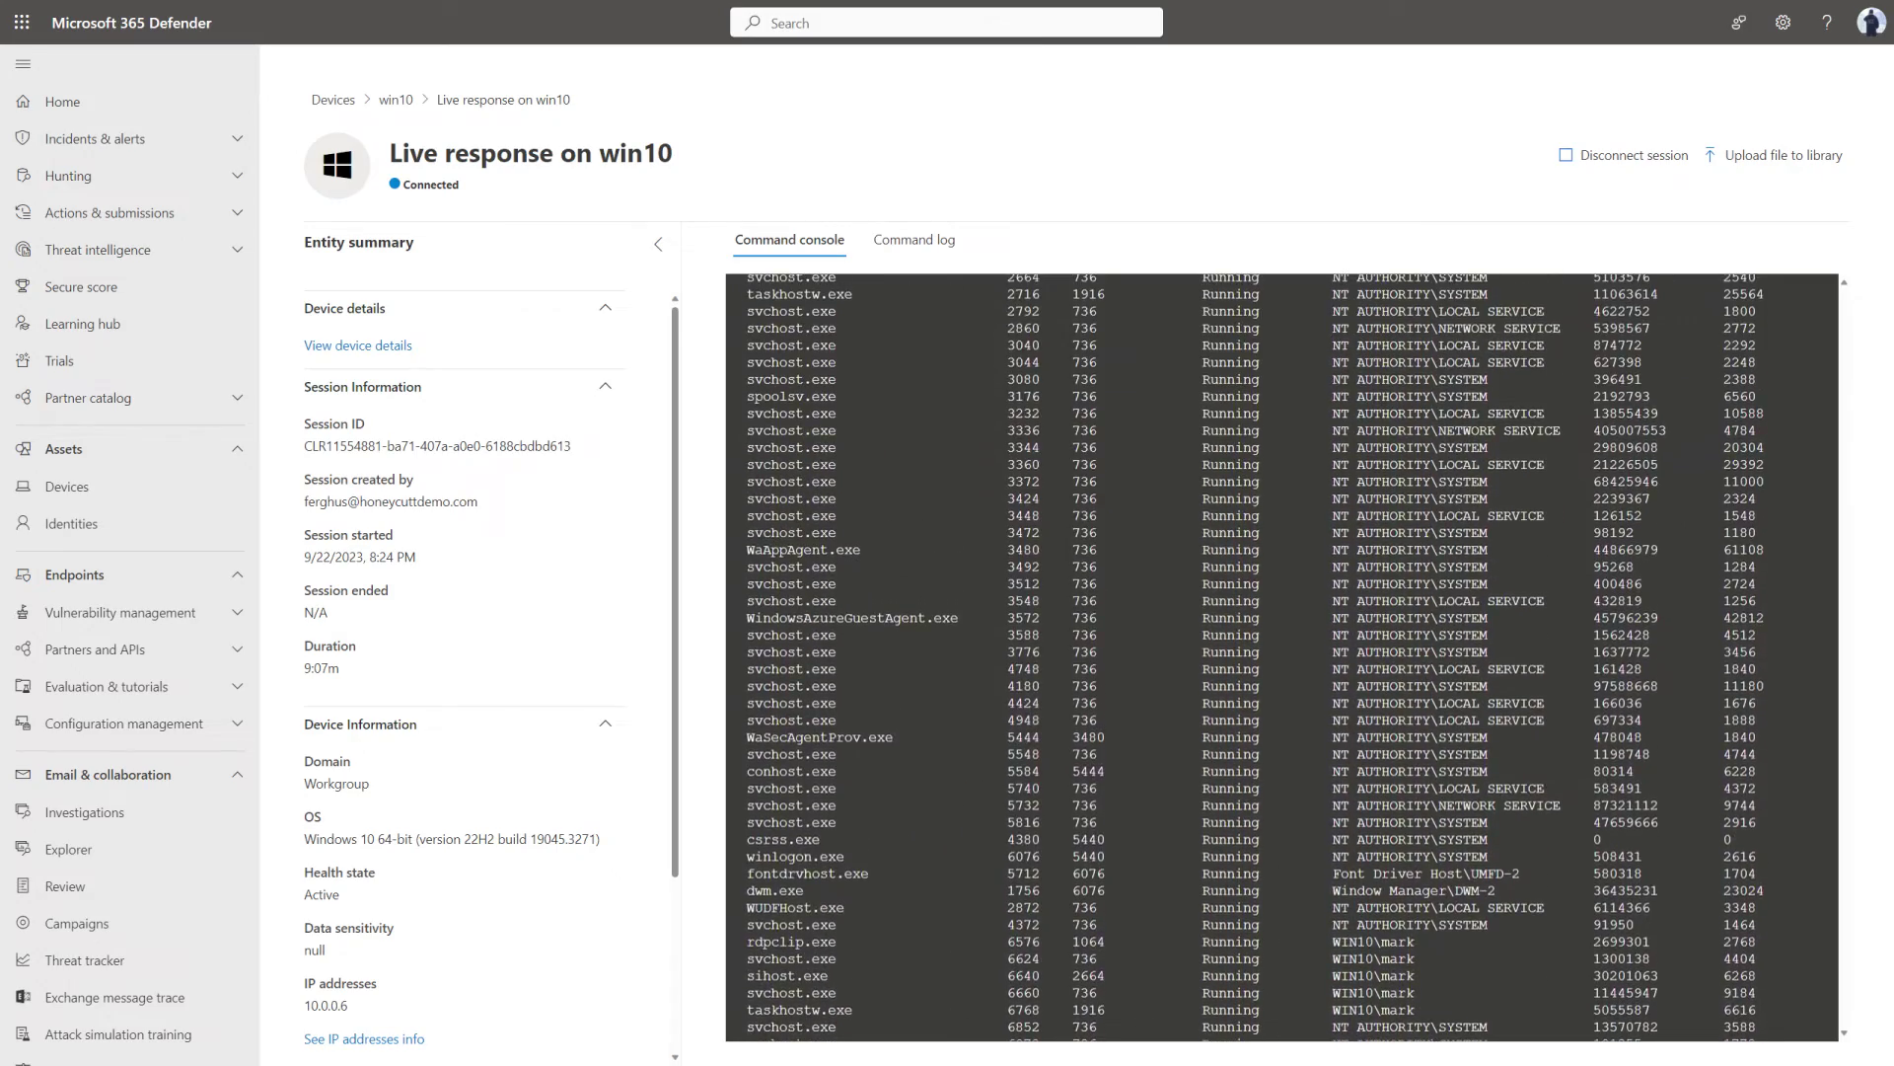
{"action": "scroll", "coordinate": [1283, 657], "scroll_direction": "up", "scroll_amount": 8}
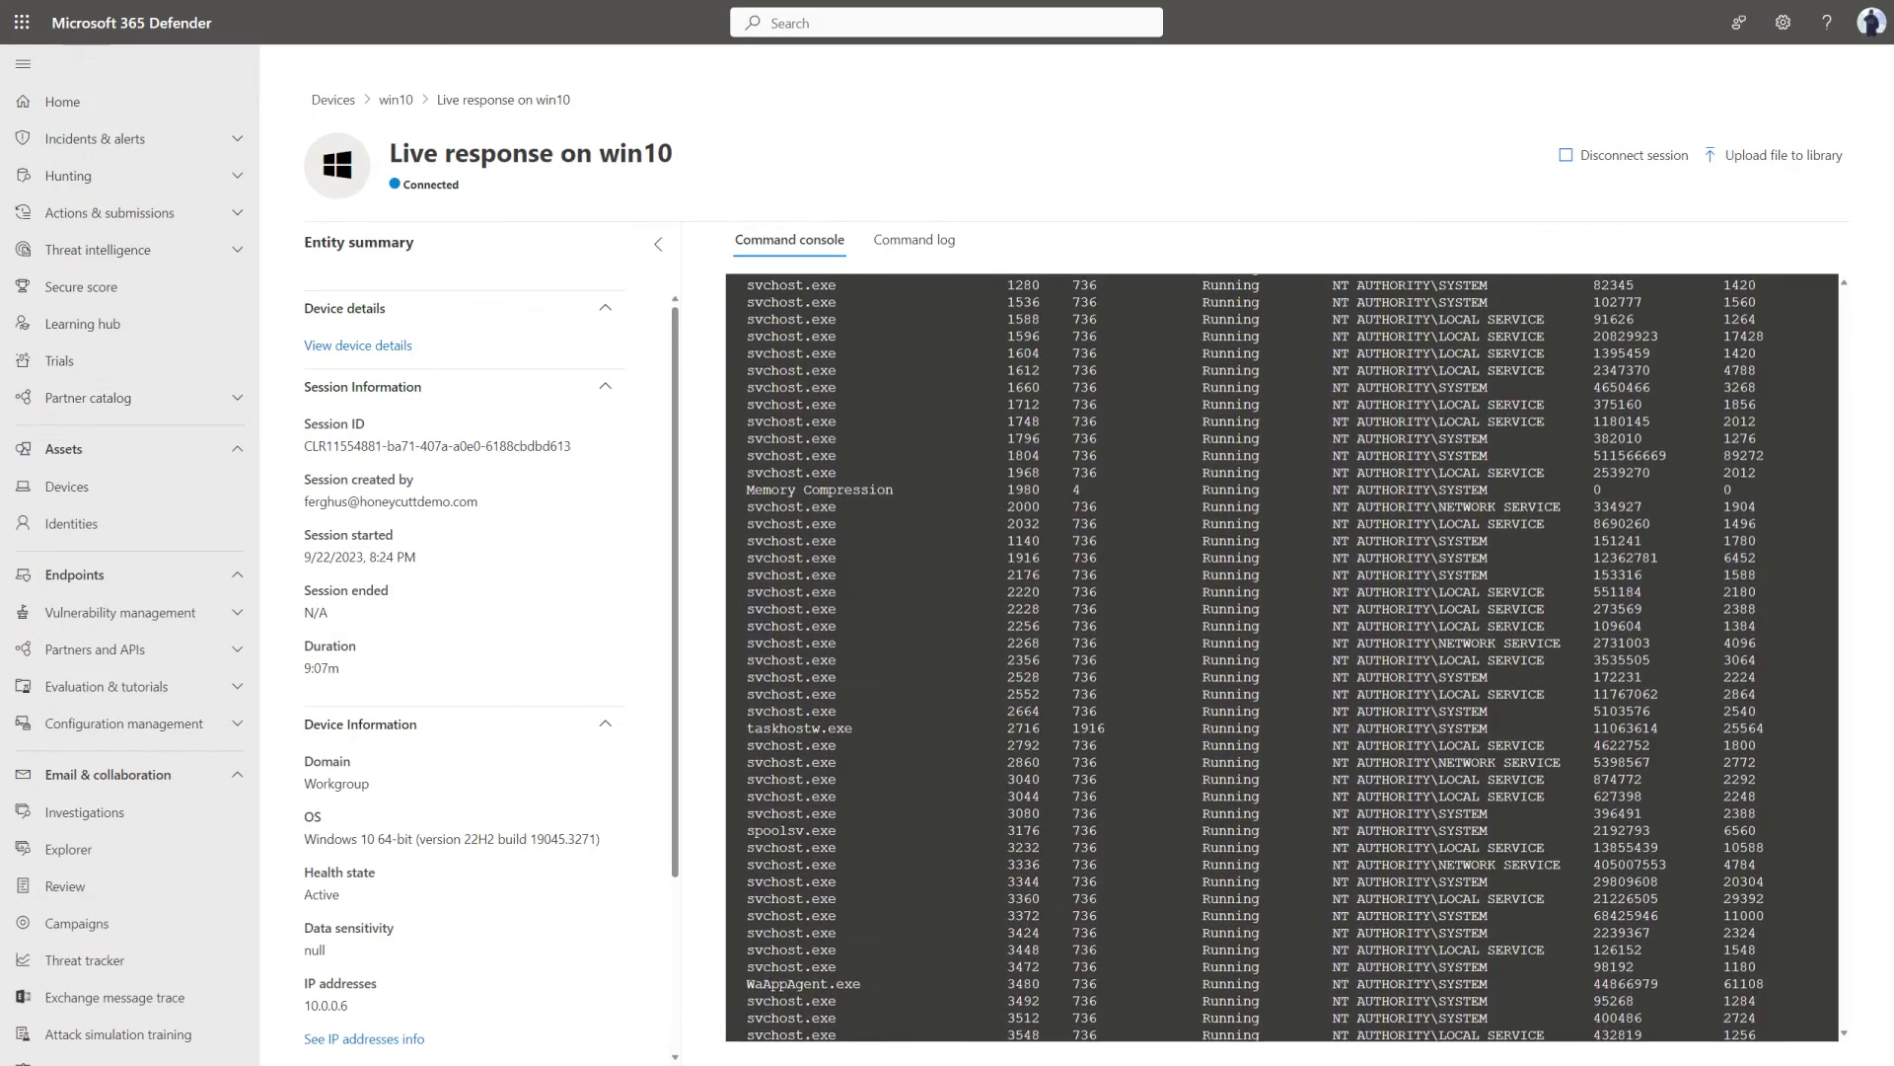
{"action": "scroll", "coordinate": [1282, 658], "scroll_direction": "up", "scroll_amount": 8}
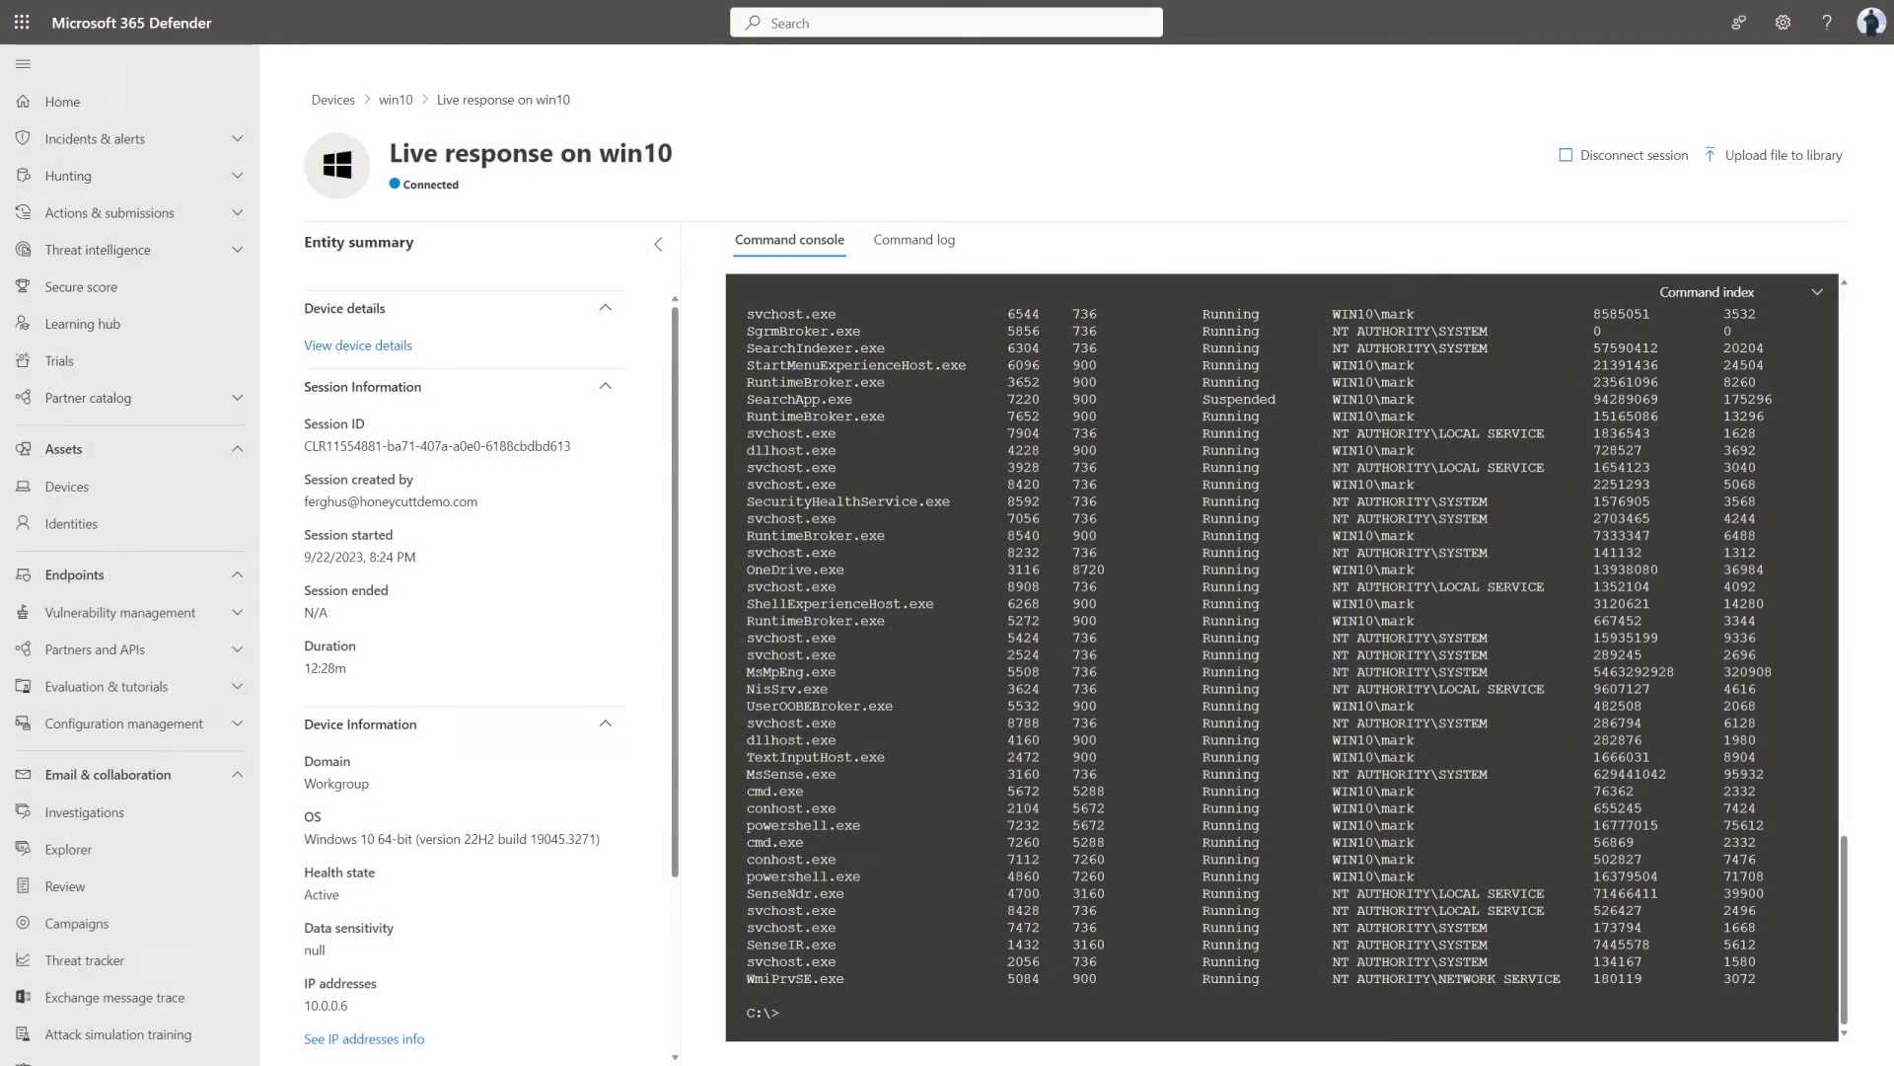
{"action": "type", "text": "FindFile Malware.exe"}
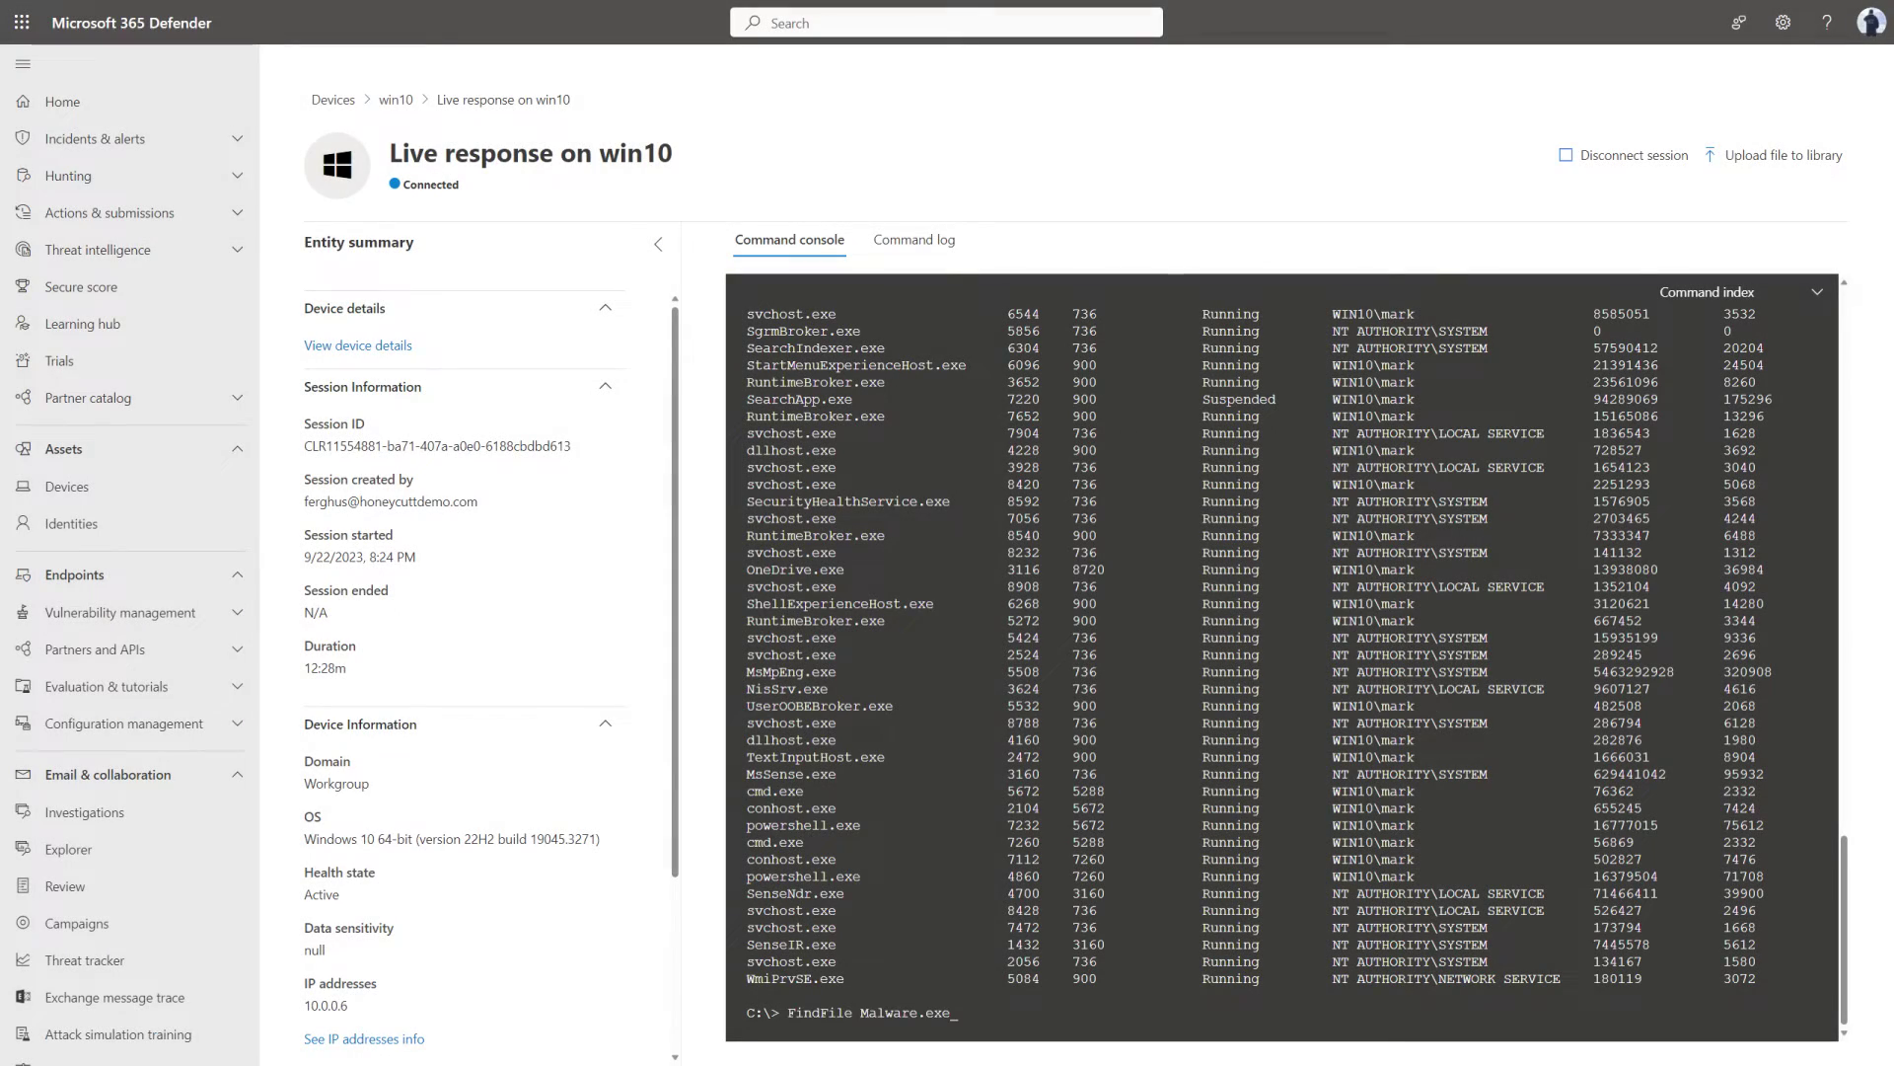
{"action": "key", "text": "Return"}
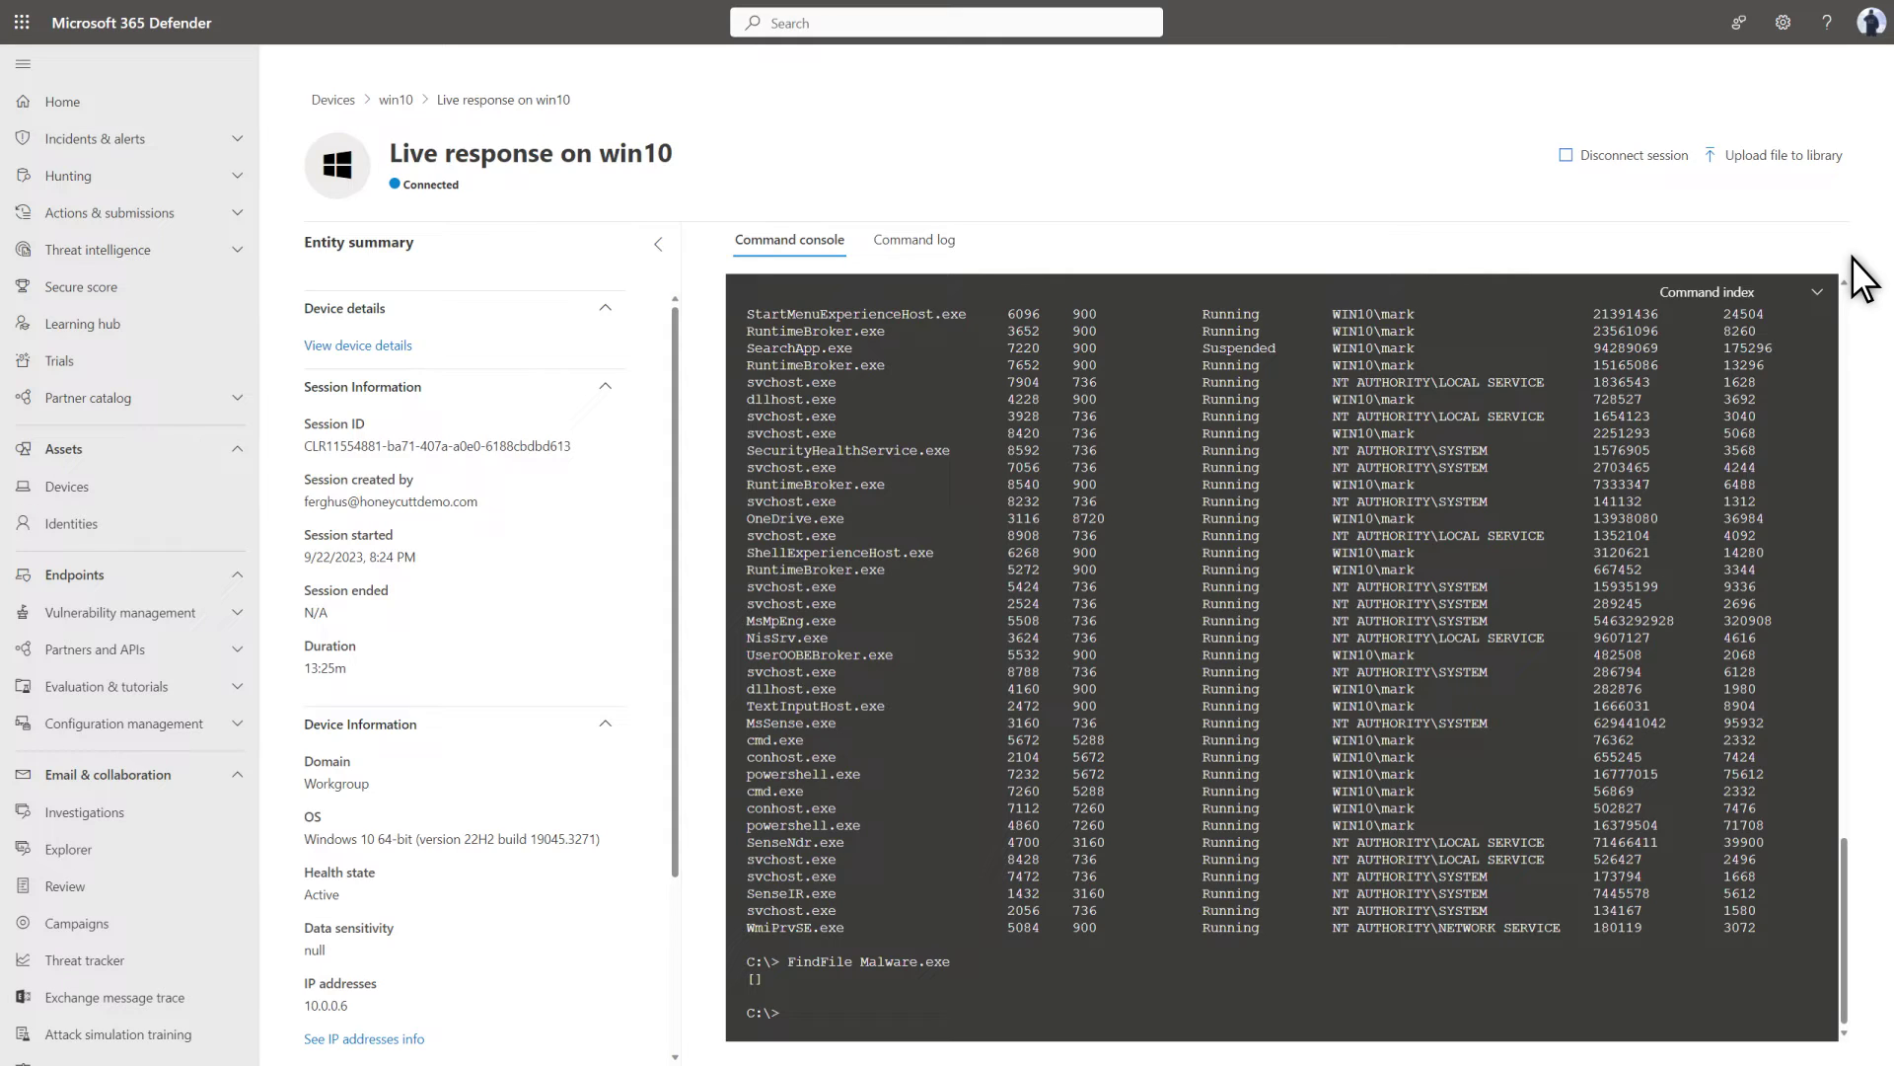
Step: Upload BackupEventlog.ps1 to the library, list the library, and run BackupEventlog.ps1 on win10
{"action": "left_click", "coordinate": [1729, 163]}
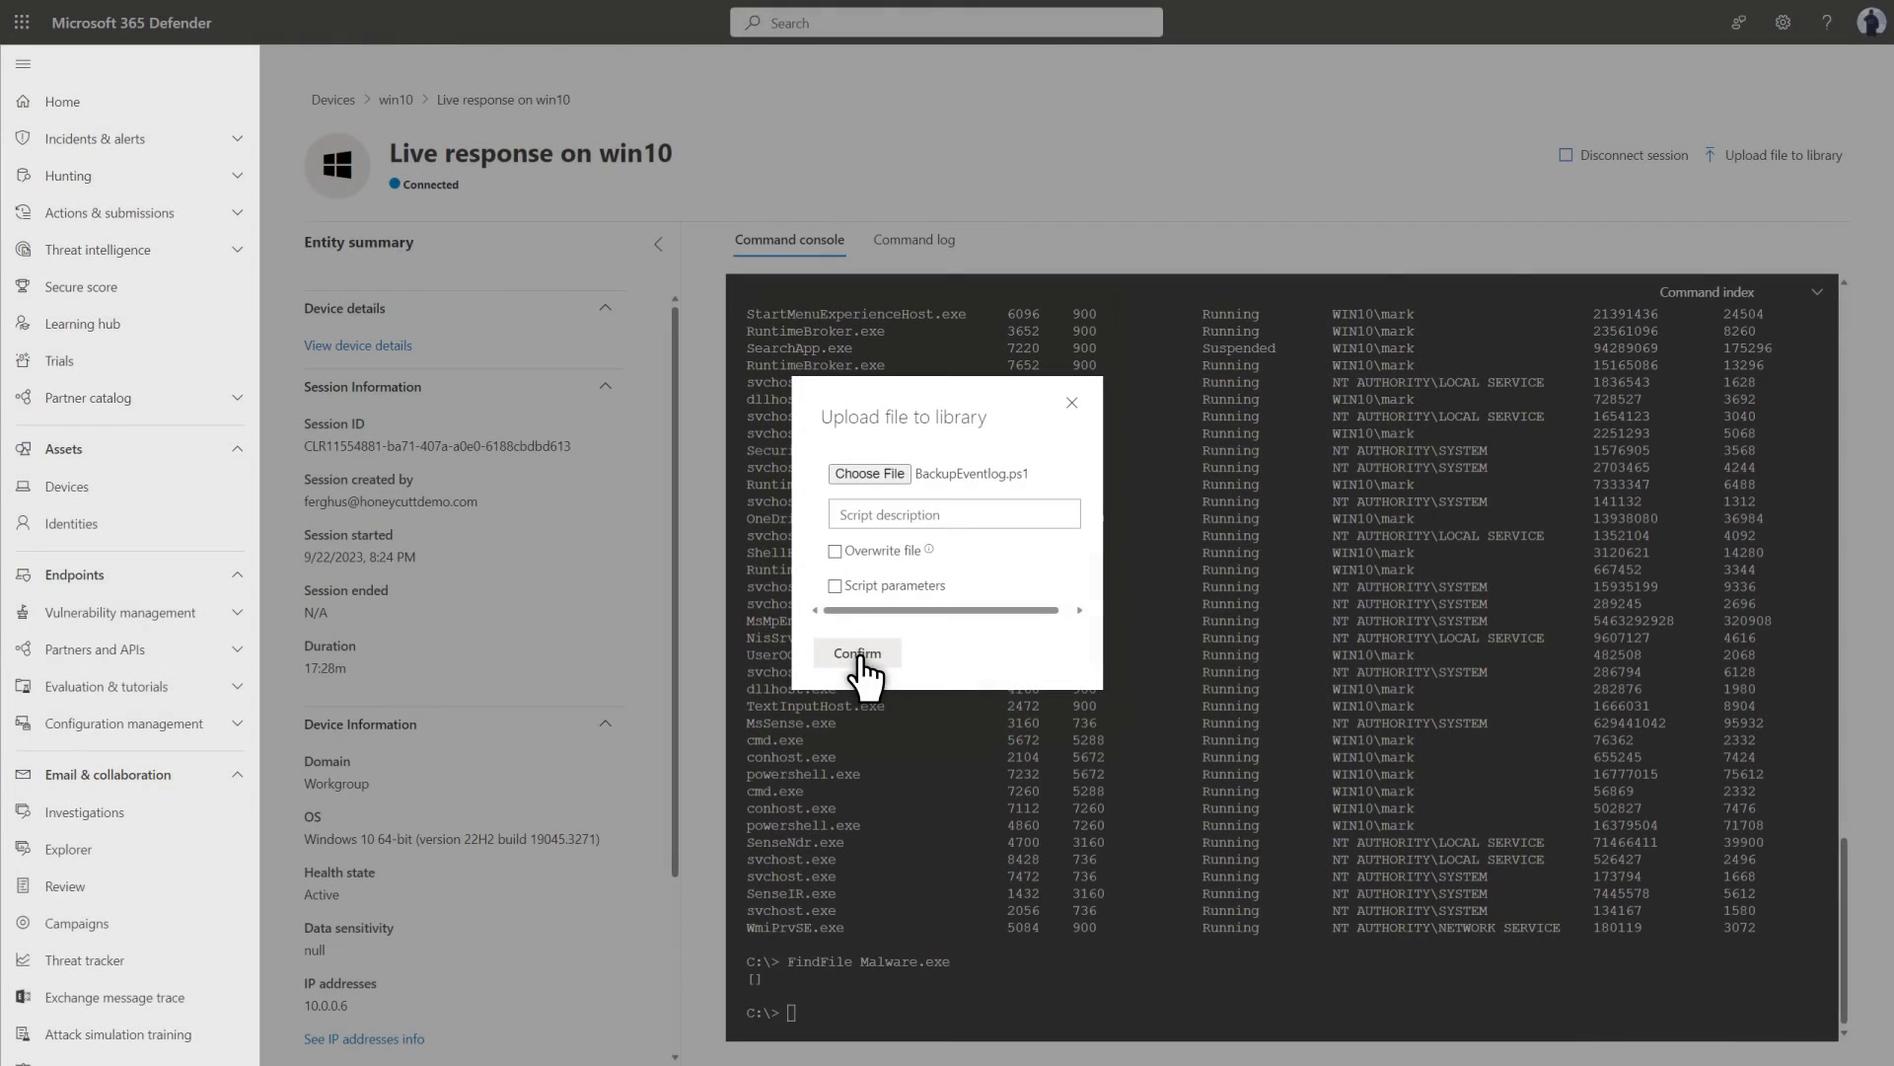
{"action": "left_click", "coordinate": [857, 655]}
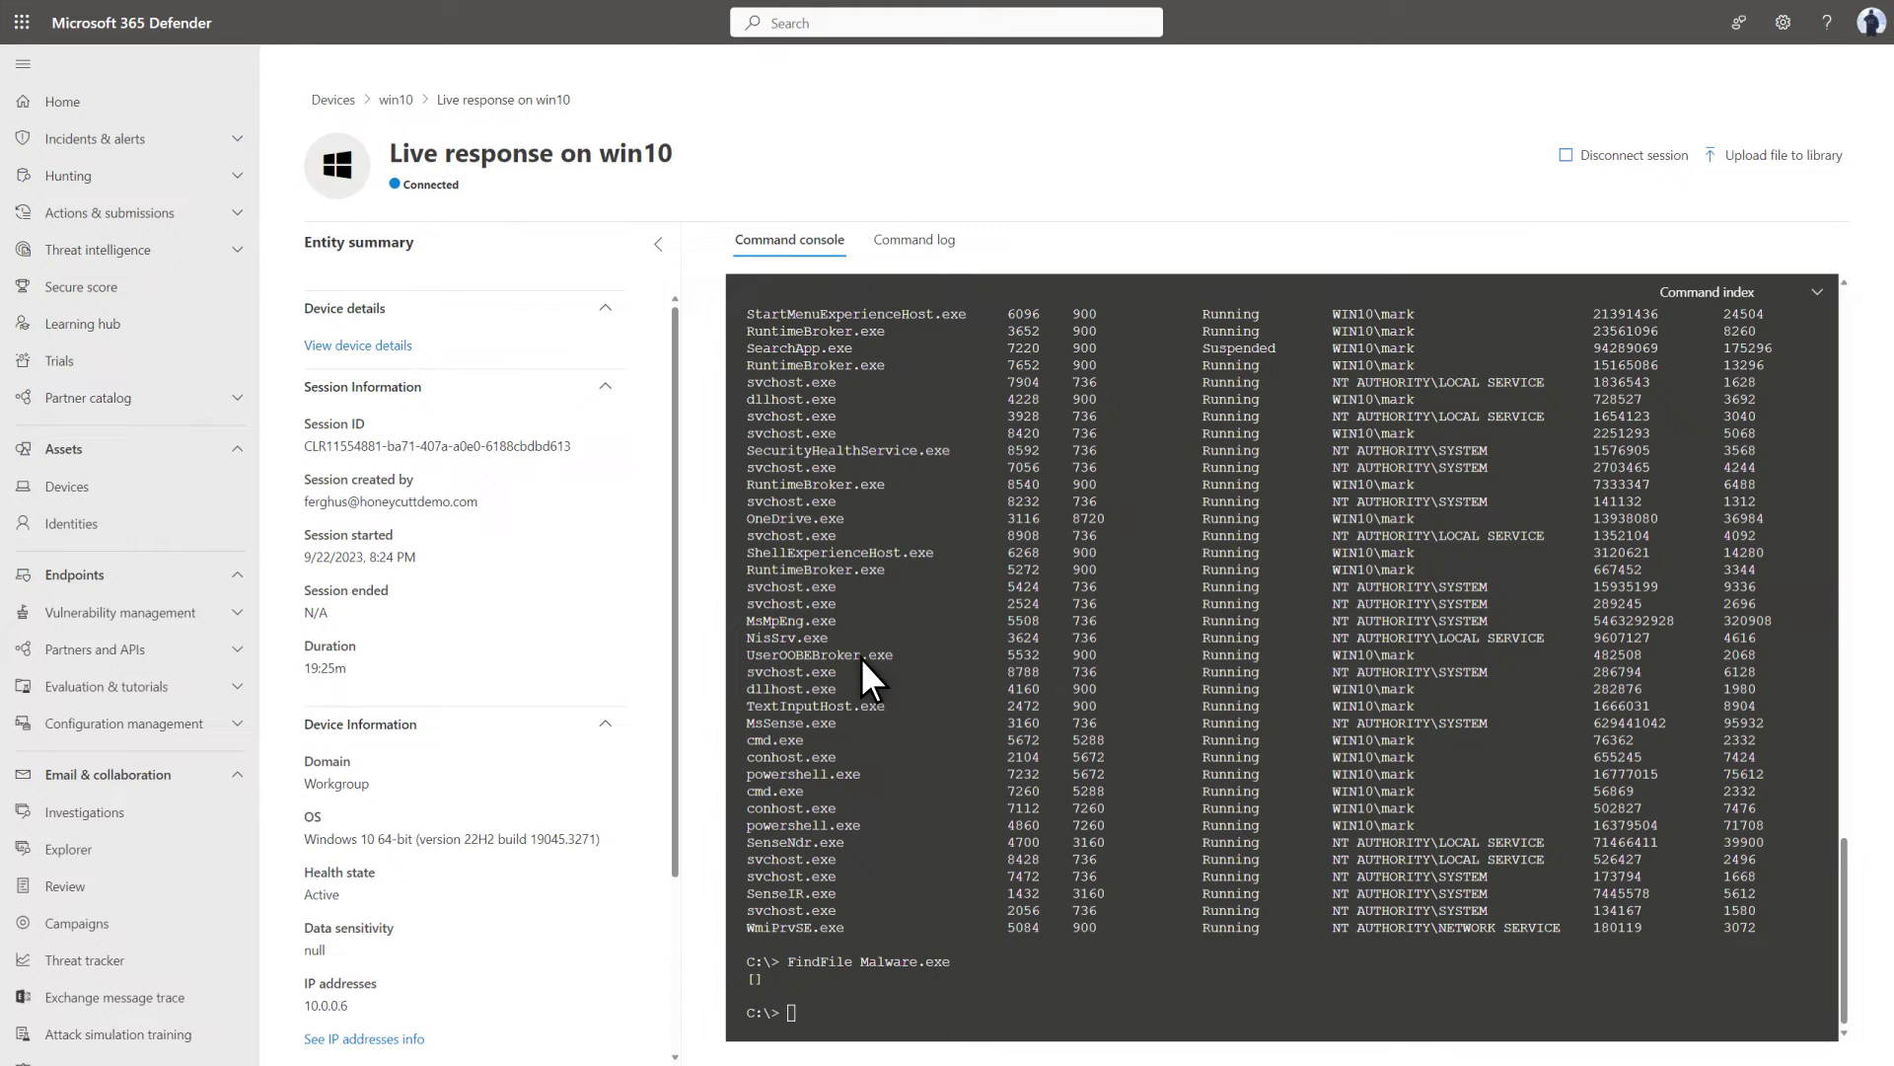
{"action": "left_click", "coordinate": [759, 1029]}
{"action": "type", "text": "librar"}
{"action": "type", "text": "y"}
{"action": "key", "text": "Return"}
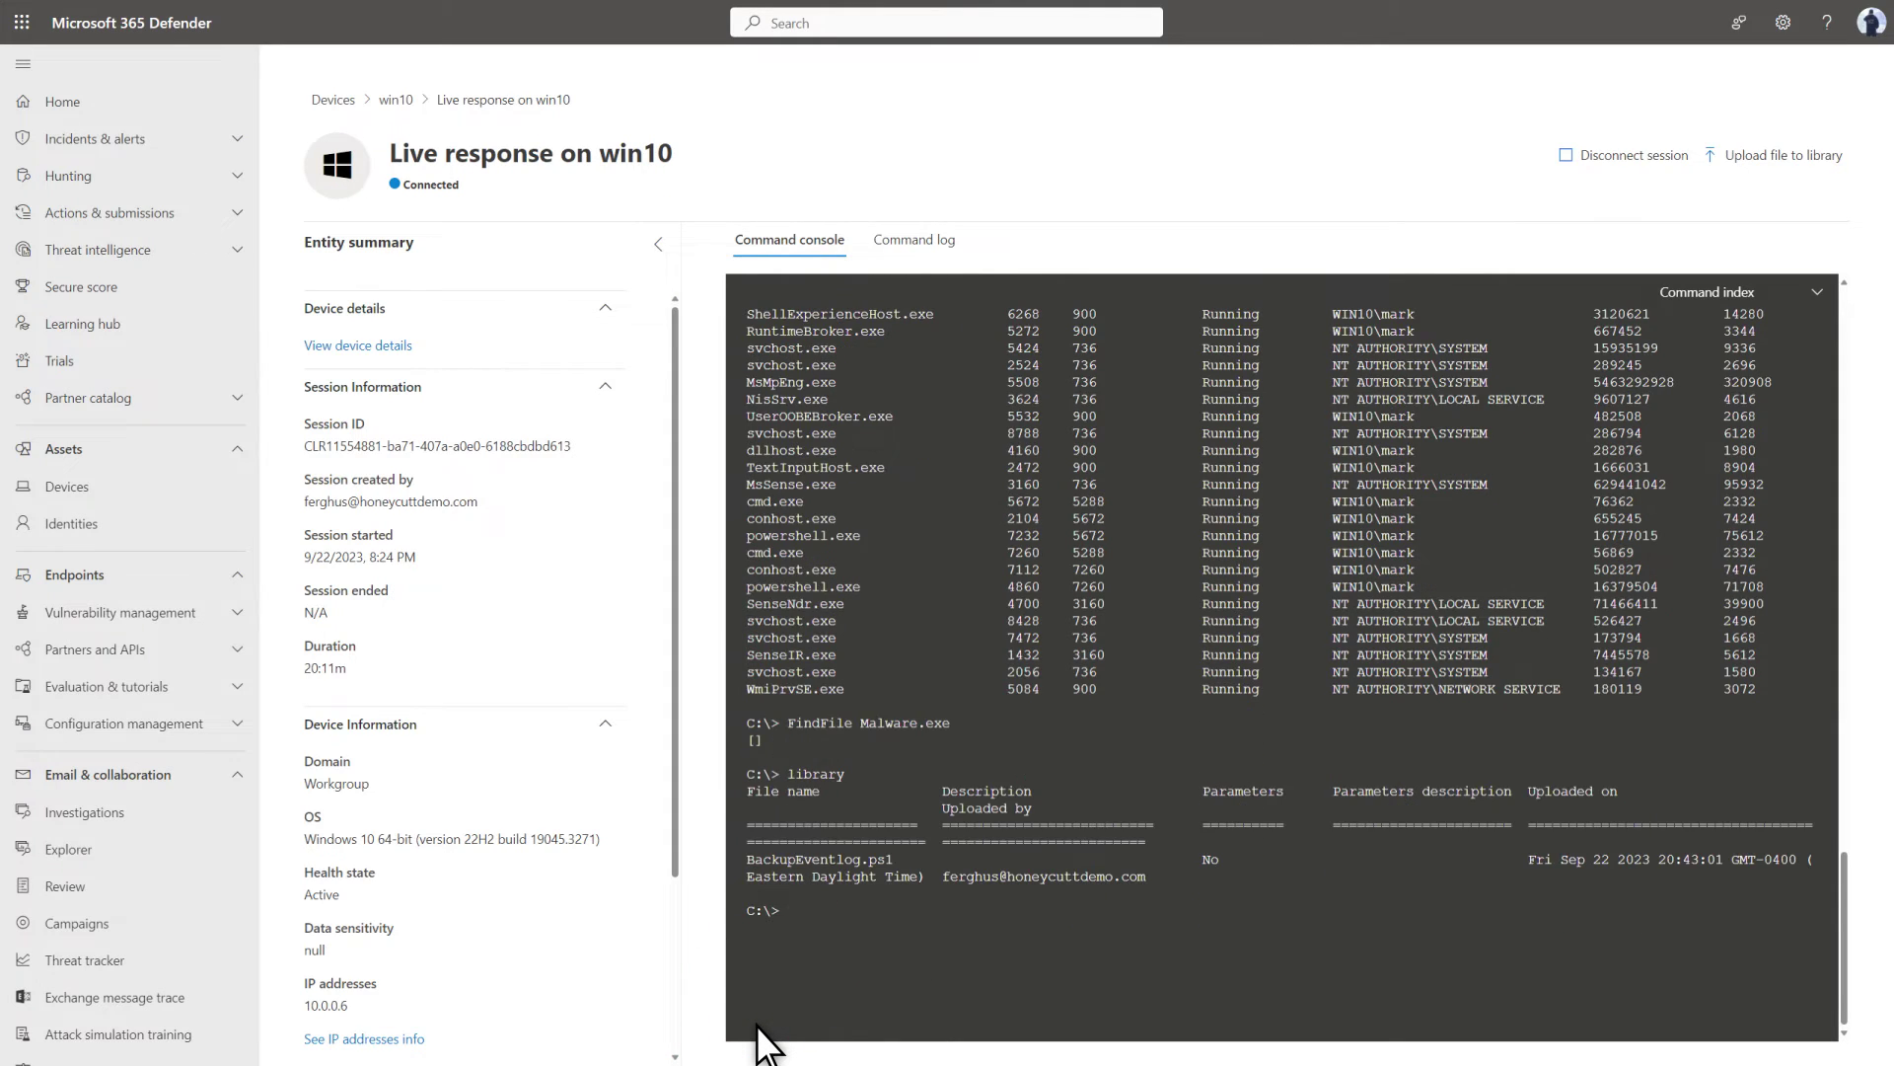
{"action": "type", "text": "run BackupEventlog.ps1"}
{"action": "key", "text": "Return"}
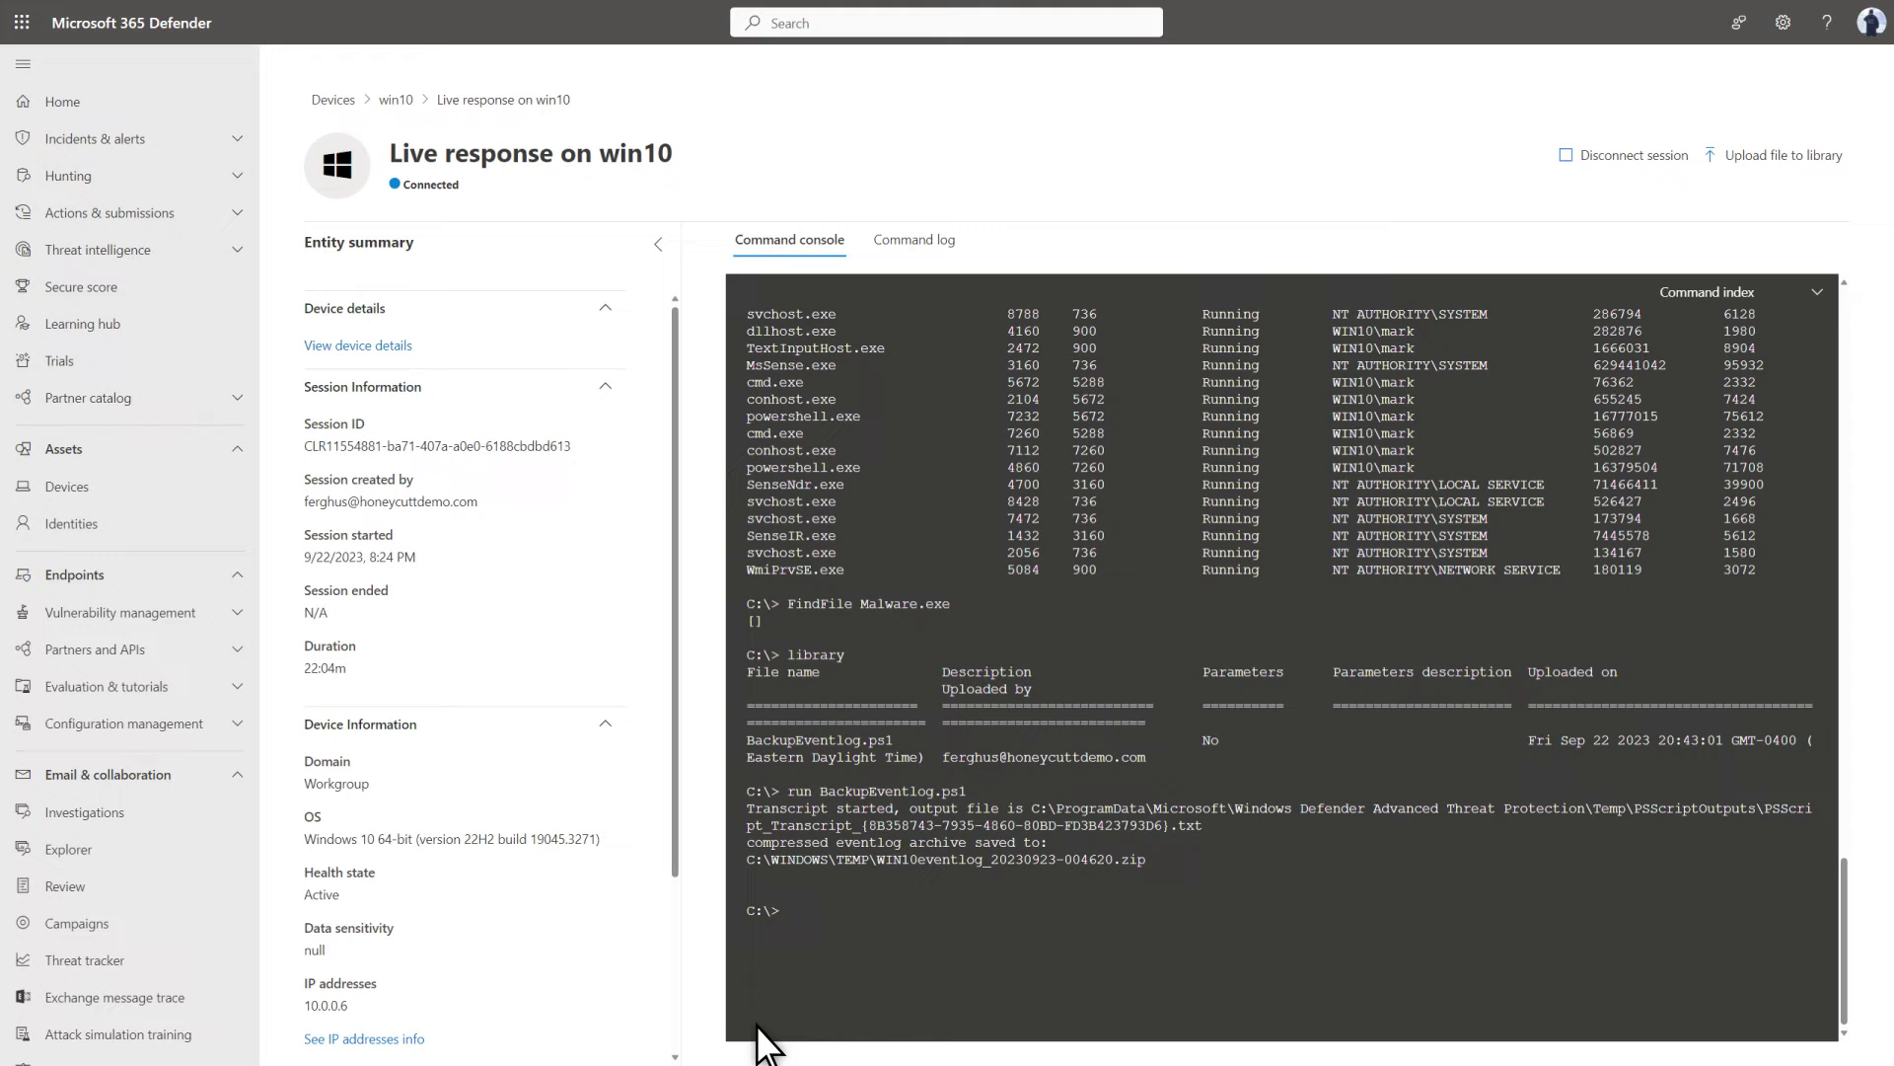
Step: Run fileinfo and getfile on C:\WINDOWS\TEMP\WIN10eventlog_20230923-004620.zip
{"action": "type", "text": "fileinfo C:\\WINDOWS\\TEMP\\WIN10eventlog_20230923-004620.zip"}
{"action": "key", "text": "Return"}
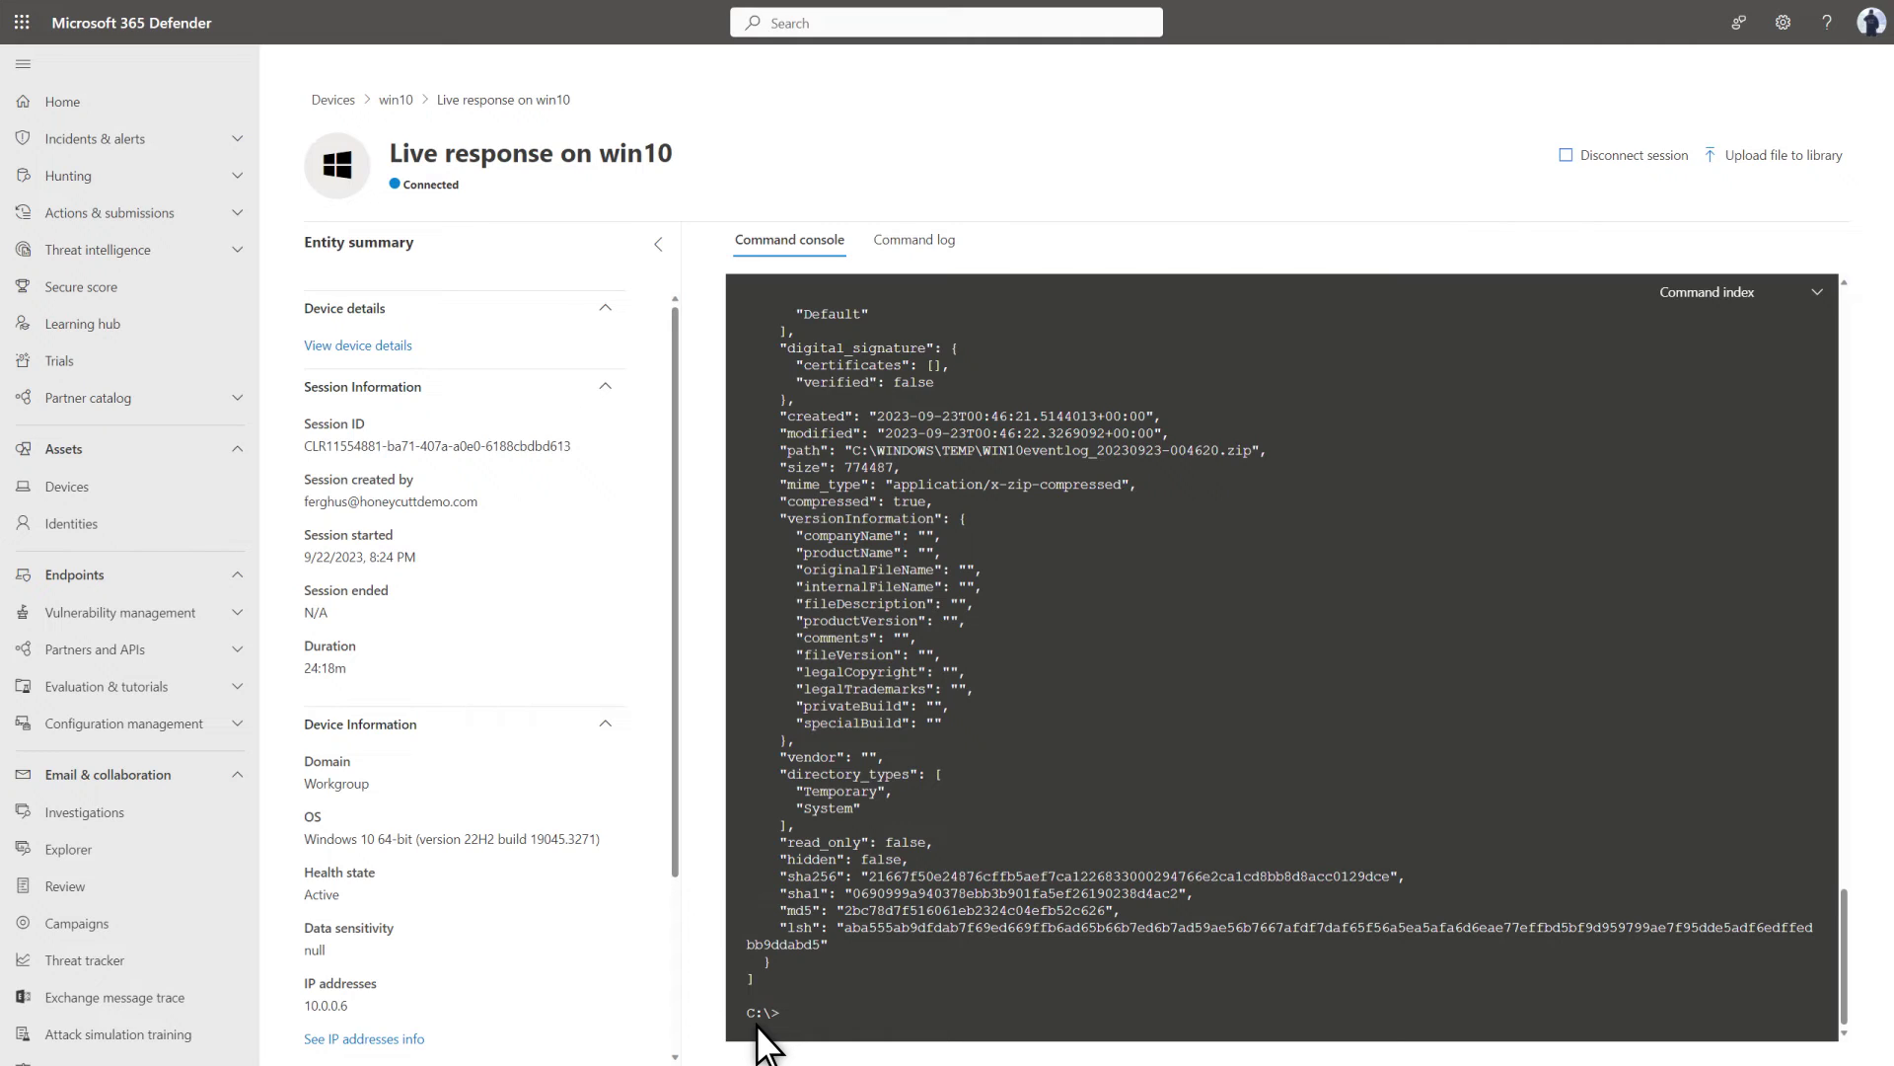
{"action": "type", "text": "getfile C:\\WINDOWS\\TEMP\\WIN10eventlog_20230923-004620.zip"}
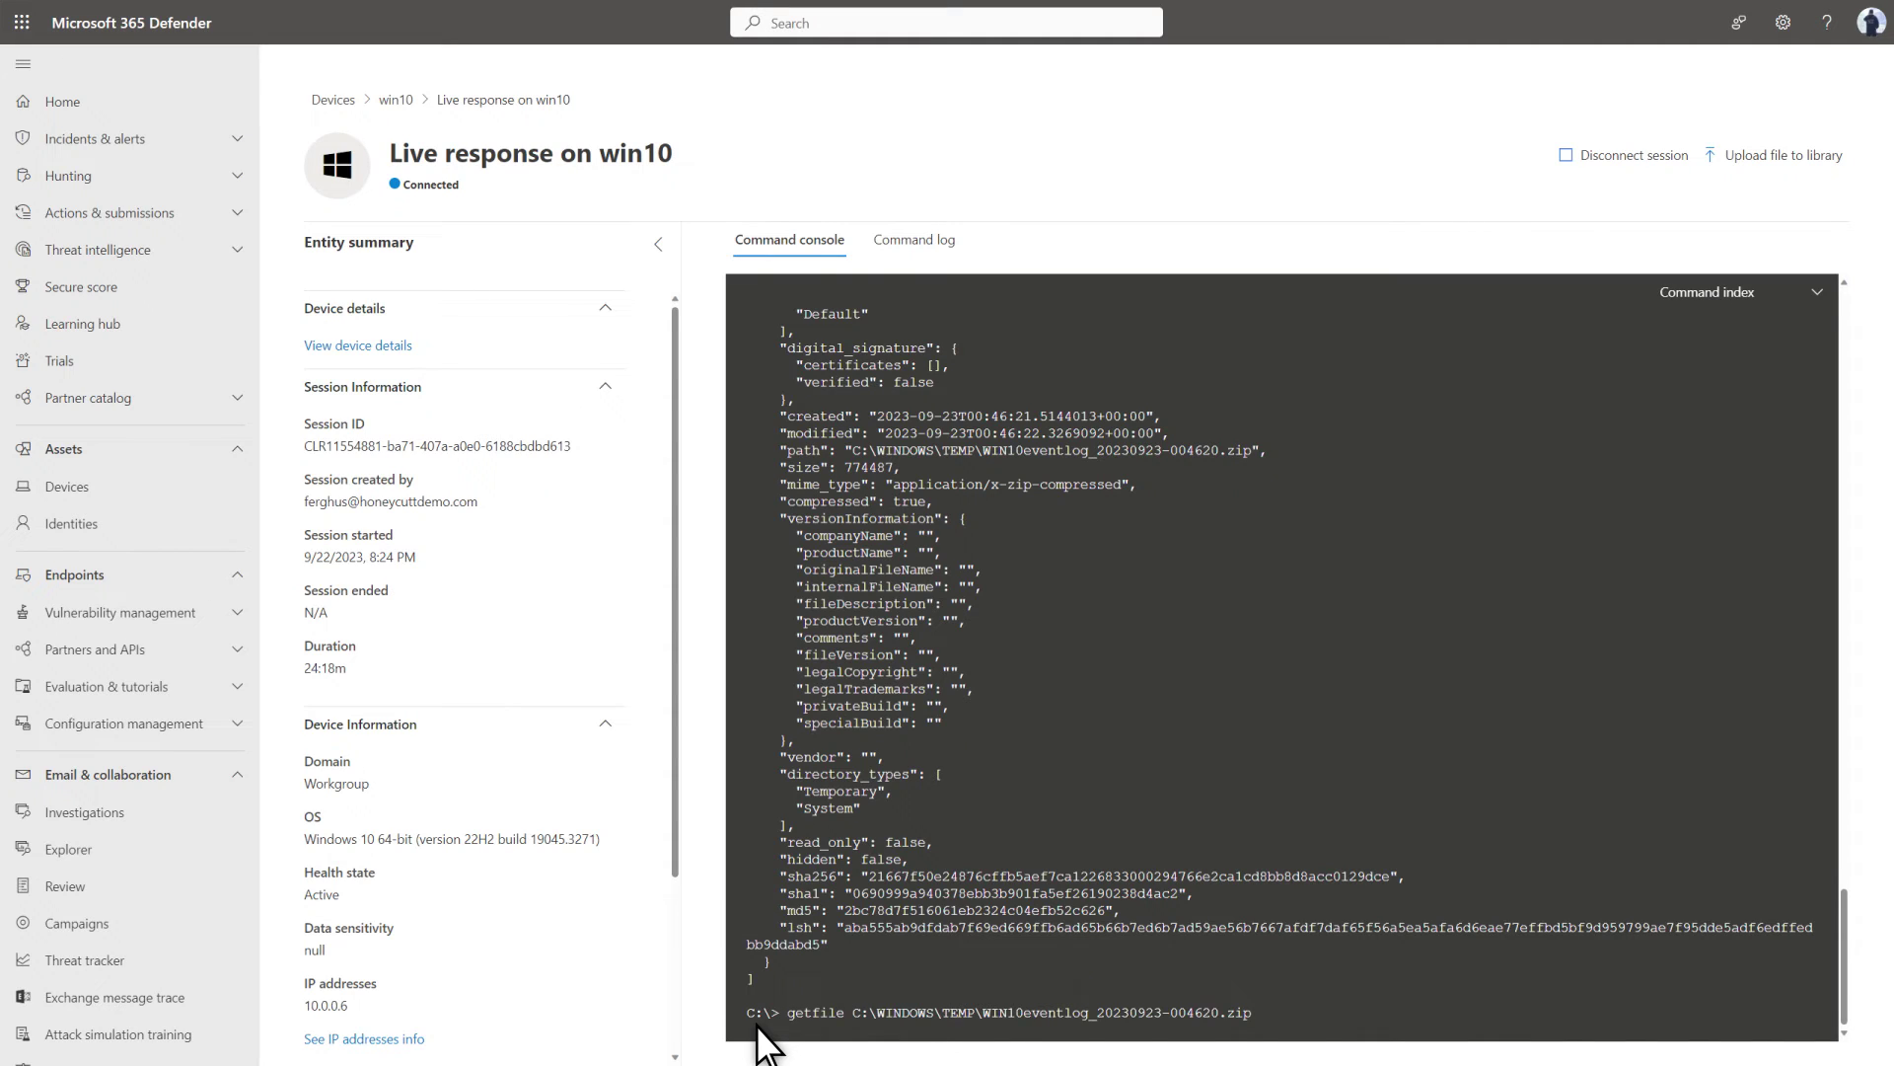
{"action": "key", "text": "Return"}
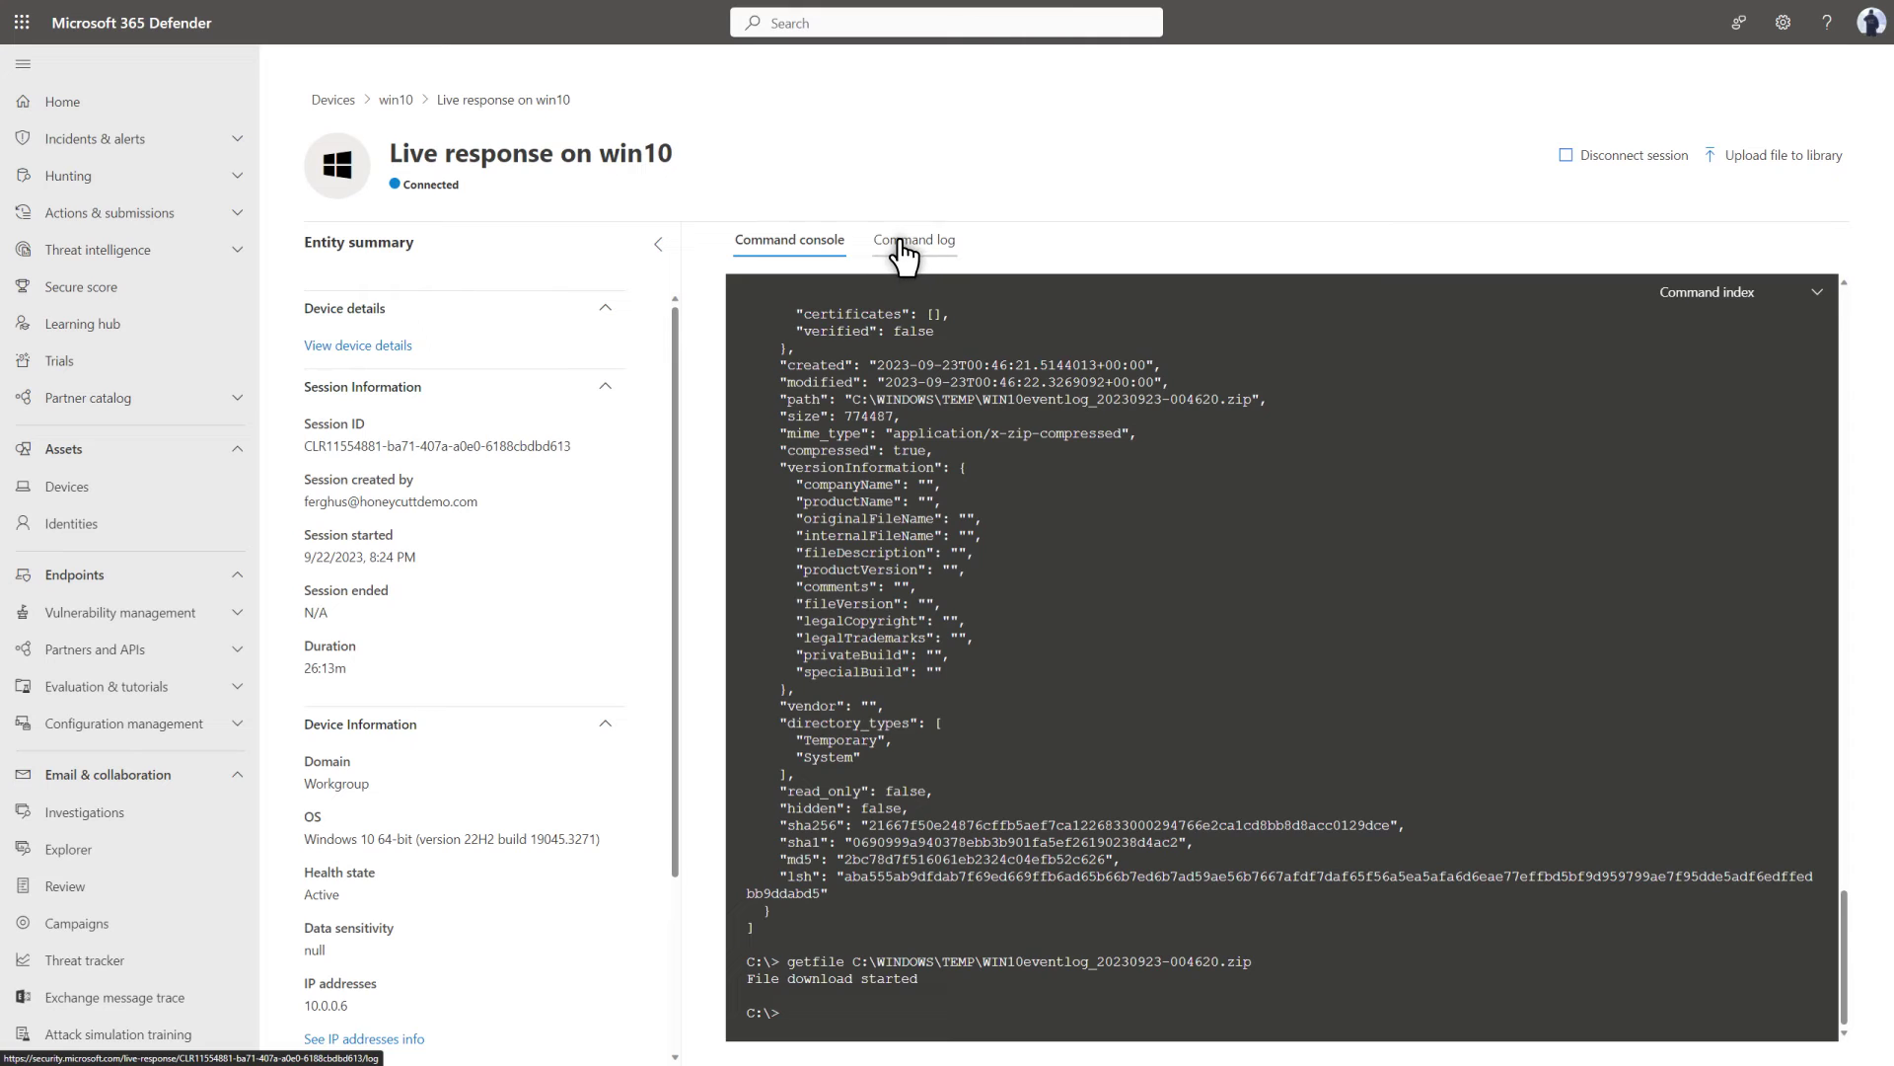
{"action": "left_click", "coordinate": [901, 252]}
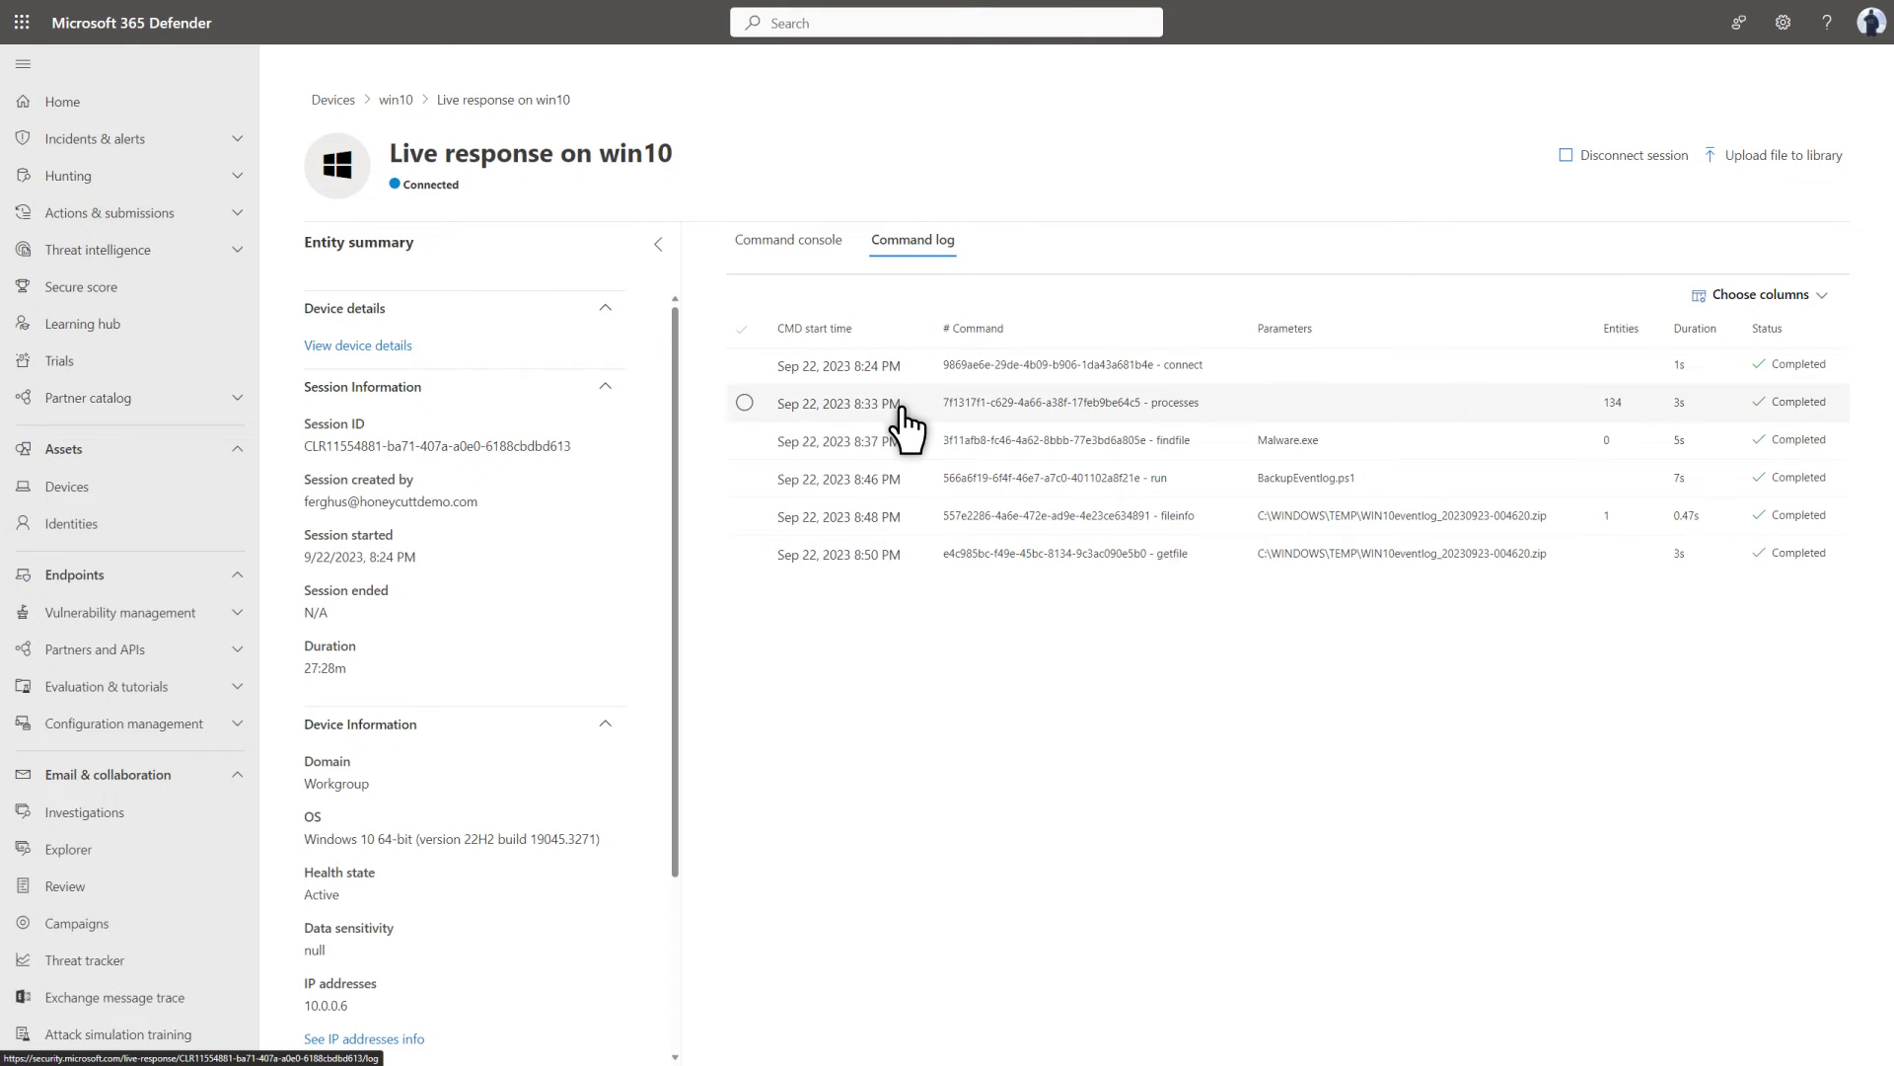
Step: Open the processes command's full output from the command log, then close its details
{"action": "left_click", "coordinate": [902, 406]}
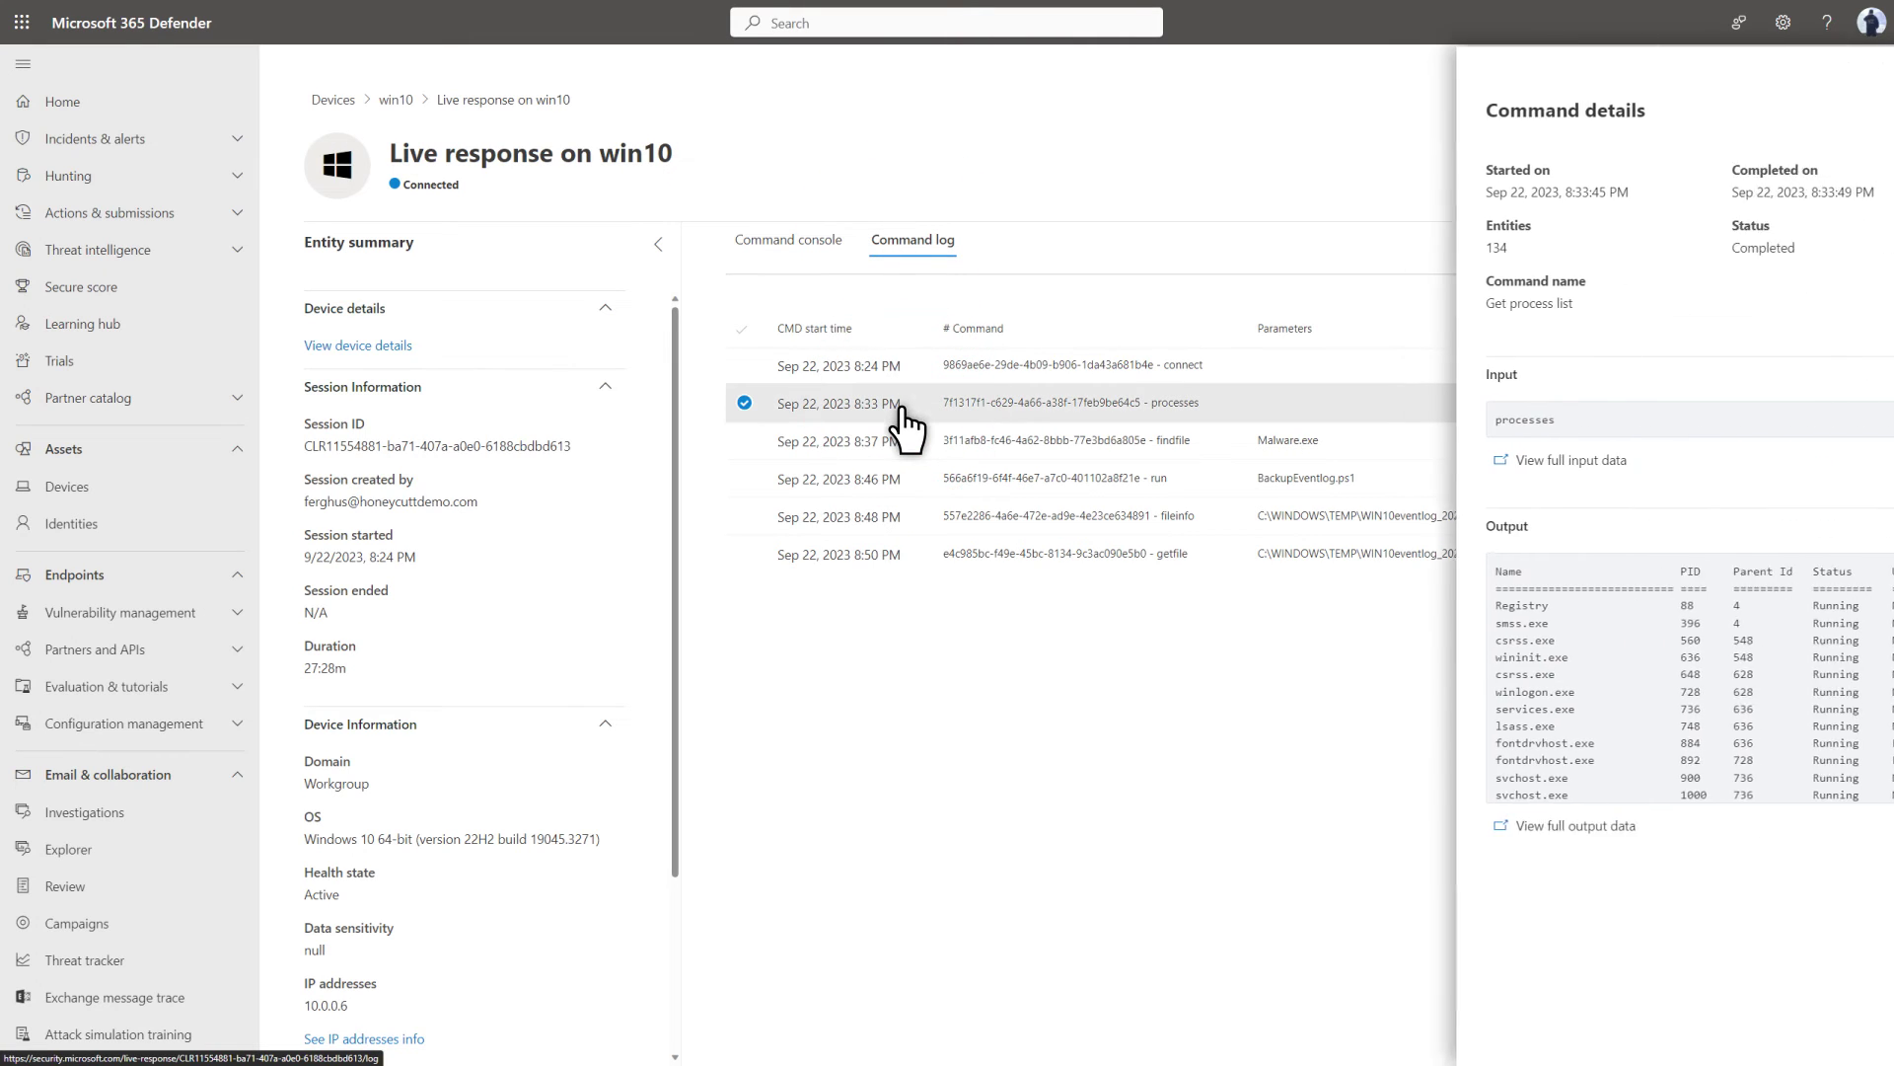
{"action": "left_click", "coordinate": [1425, 829]}
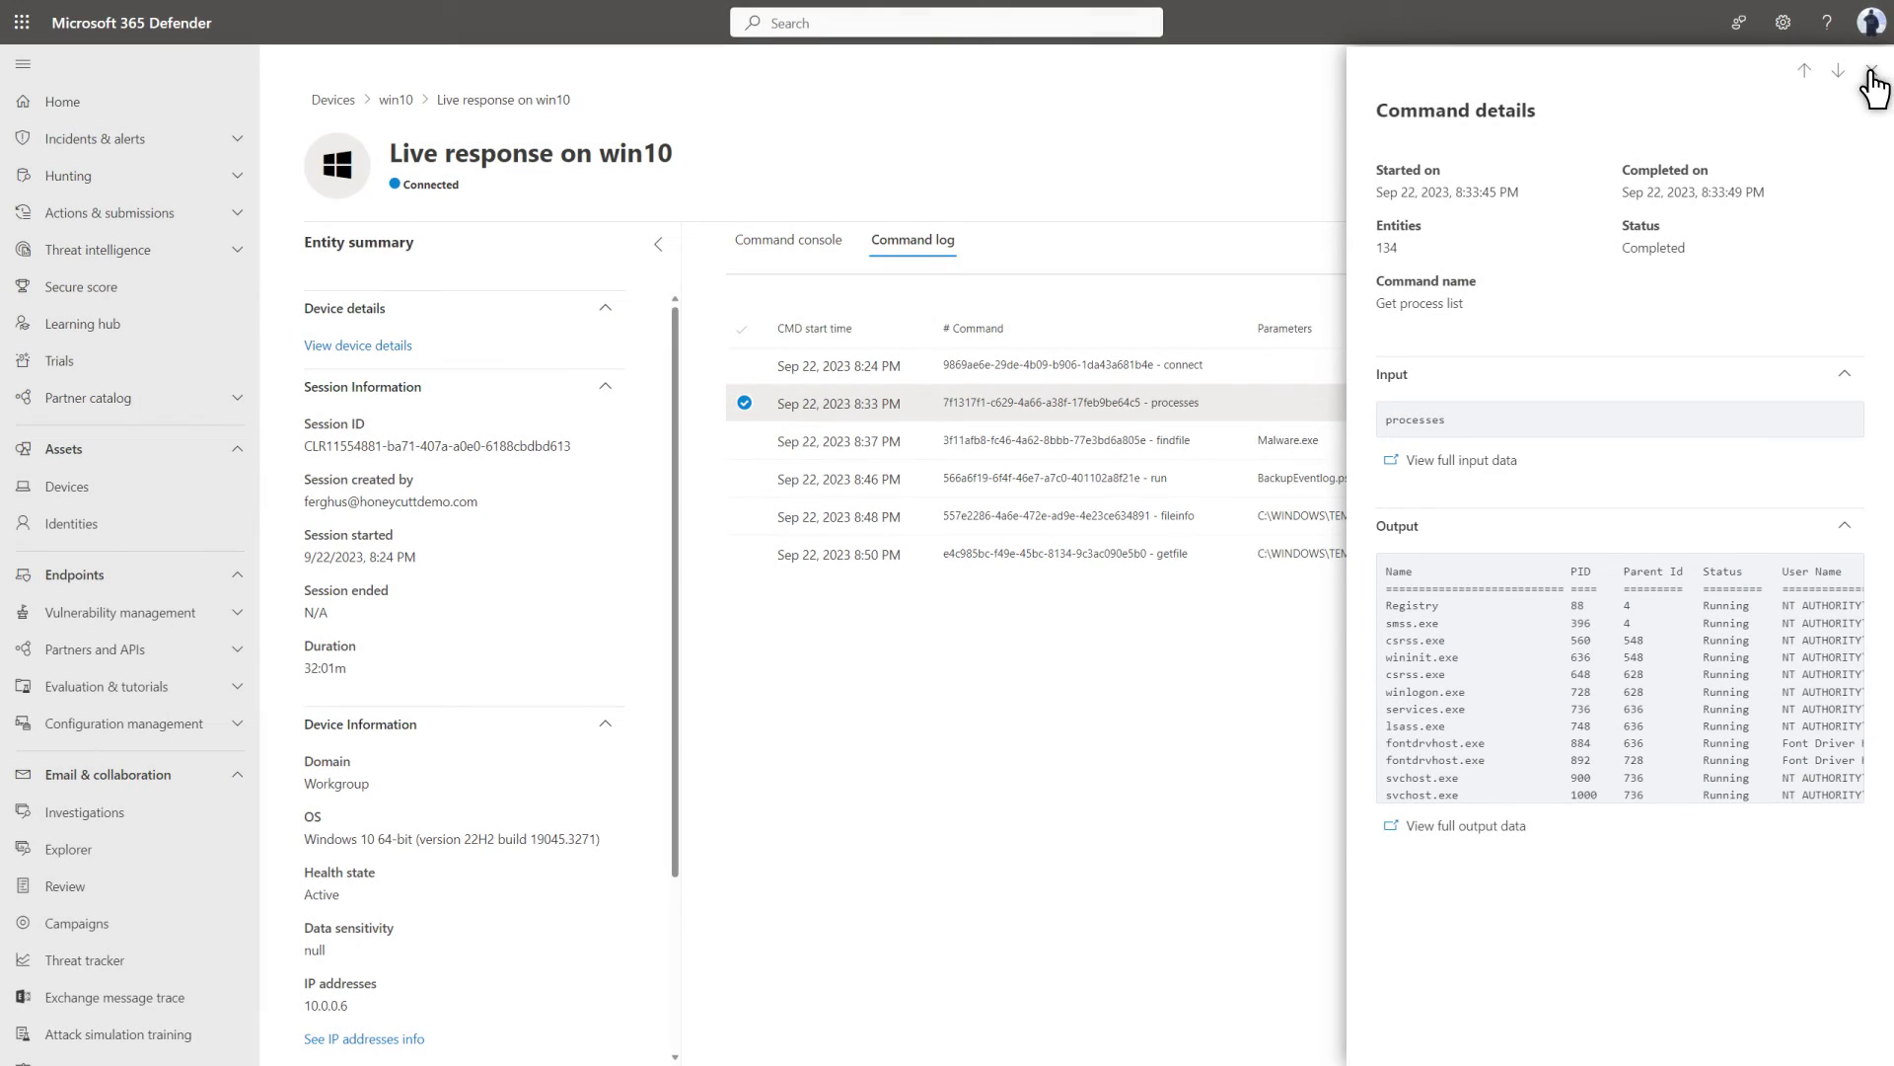
{"action": "left_click", "coordinate": [1872, 71]}
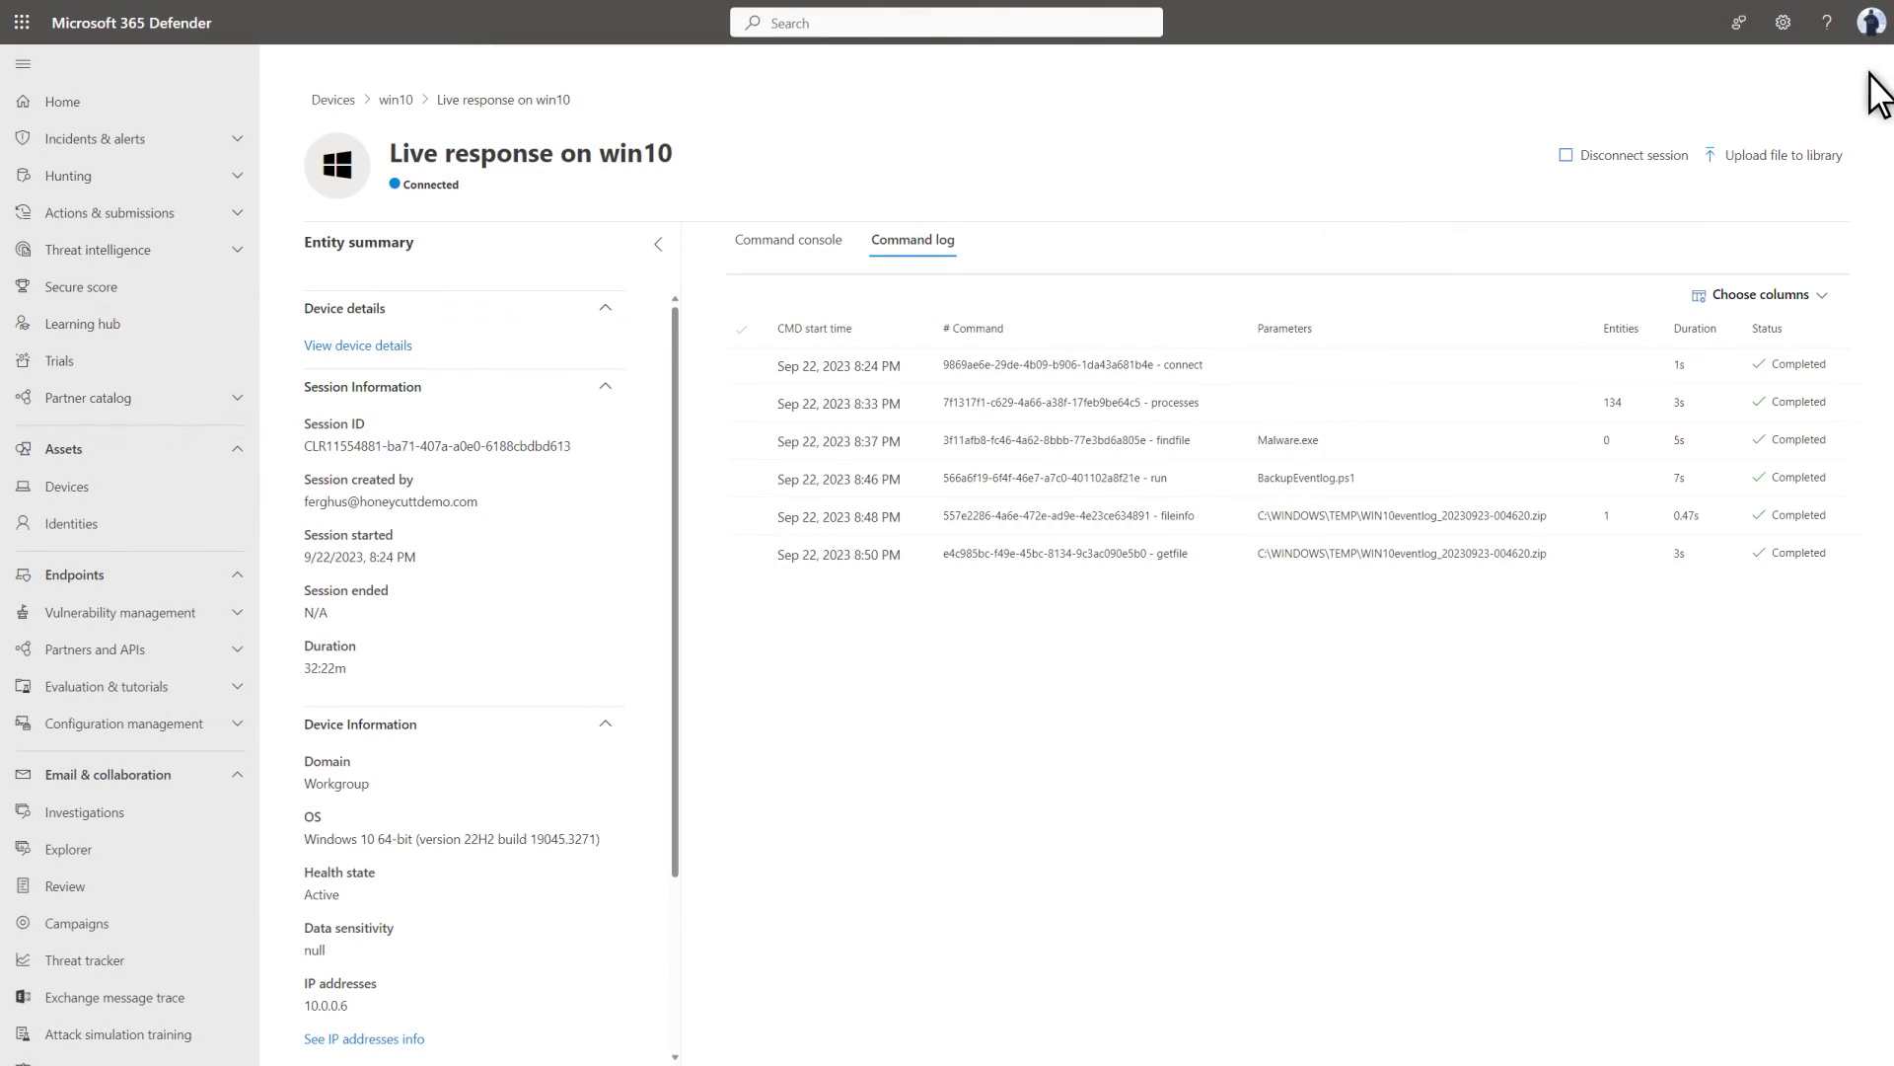
Step: Disconnect the win10 live response session and view the Action Center History tab
{"action": "left_click", "coordinate": [1584, 170]}
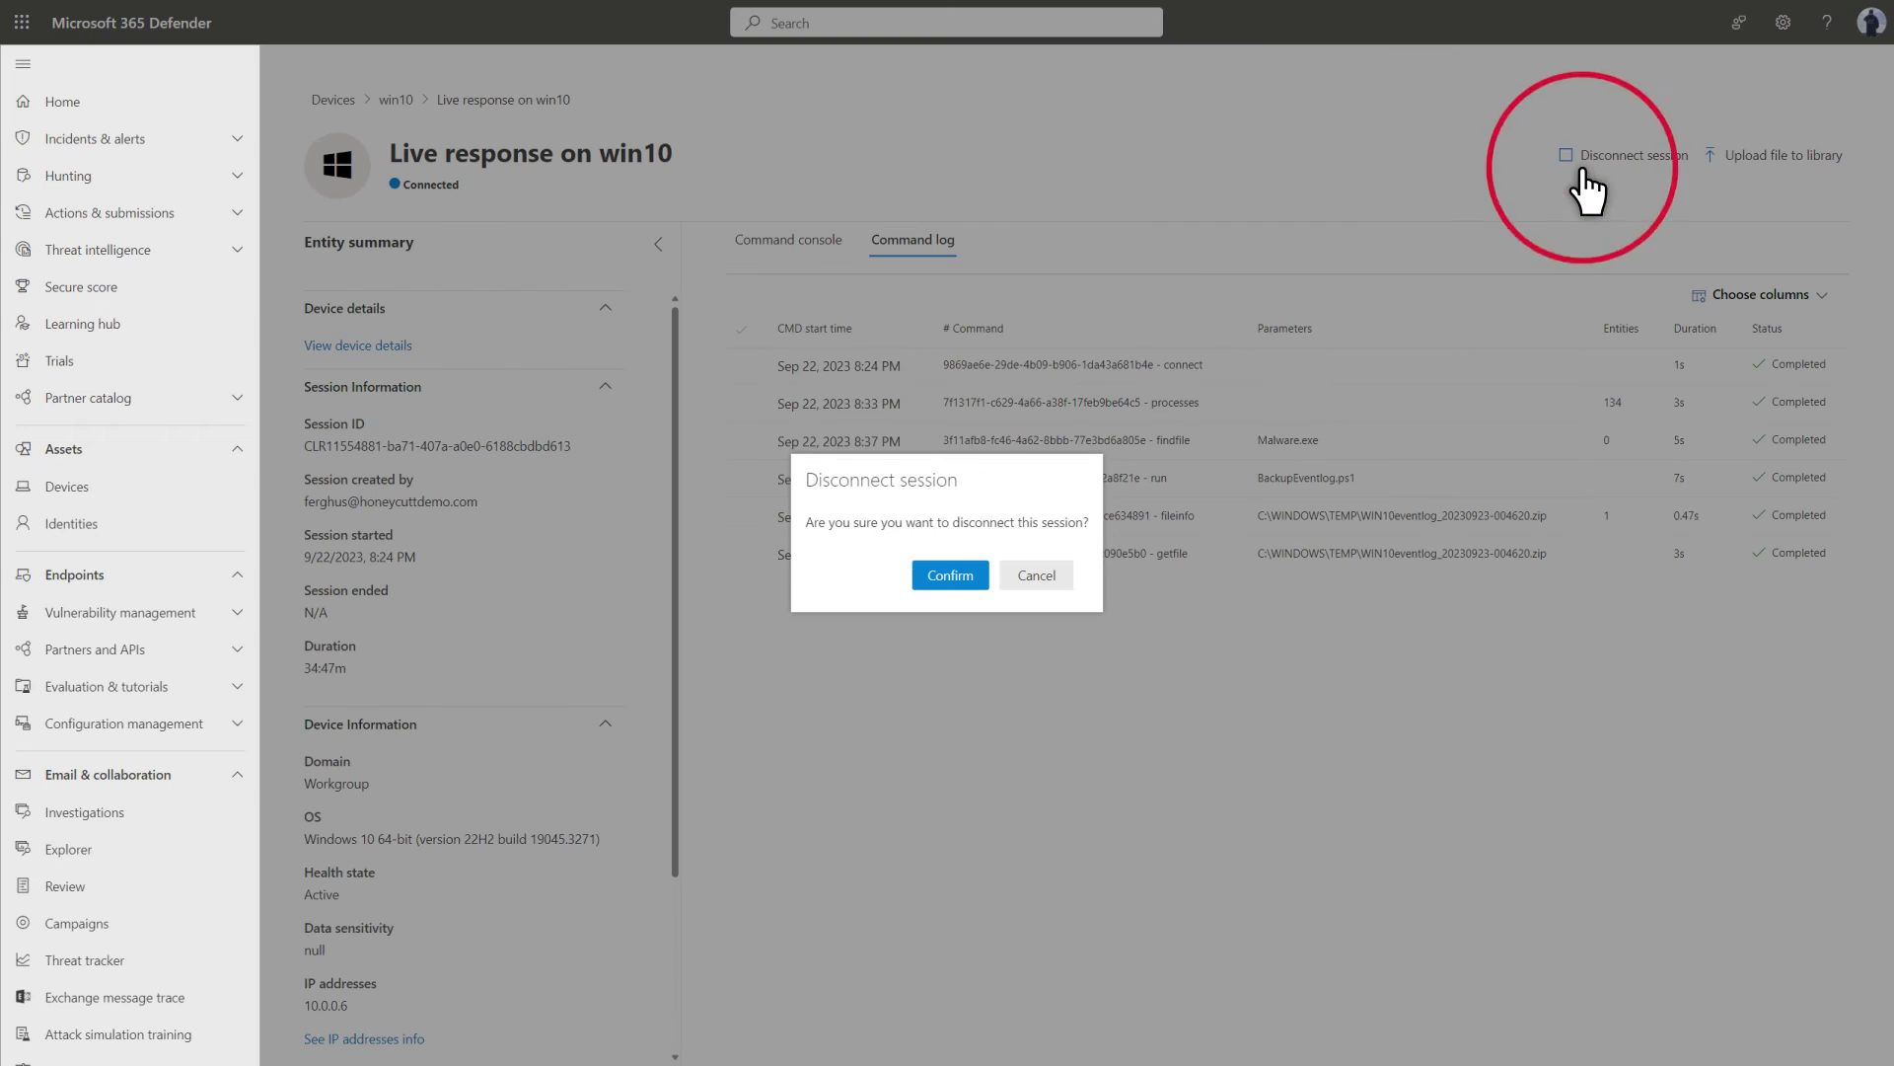
{"action": "left_click", "coordinate": [927, 589]}
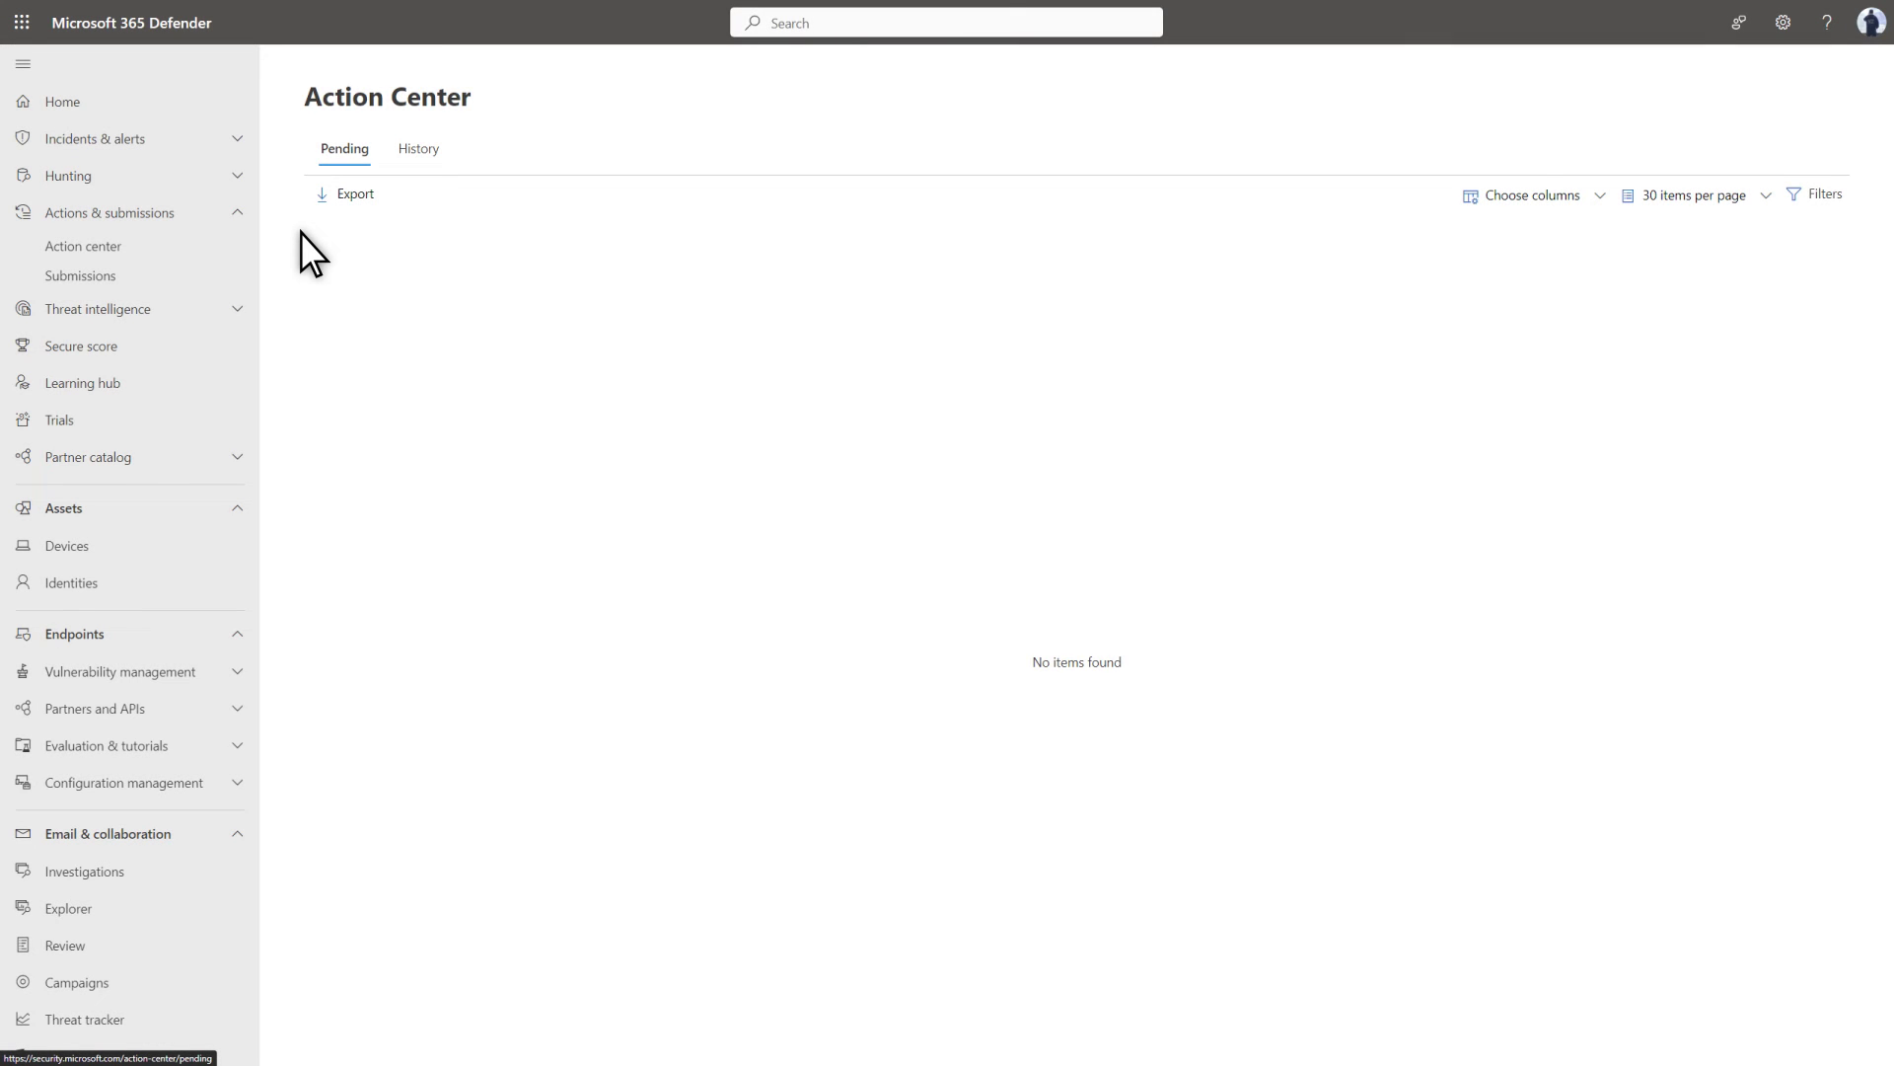
{"action": "left_click", "coordinate": [419, 149]}
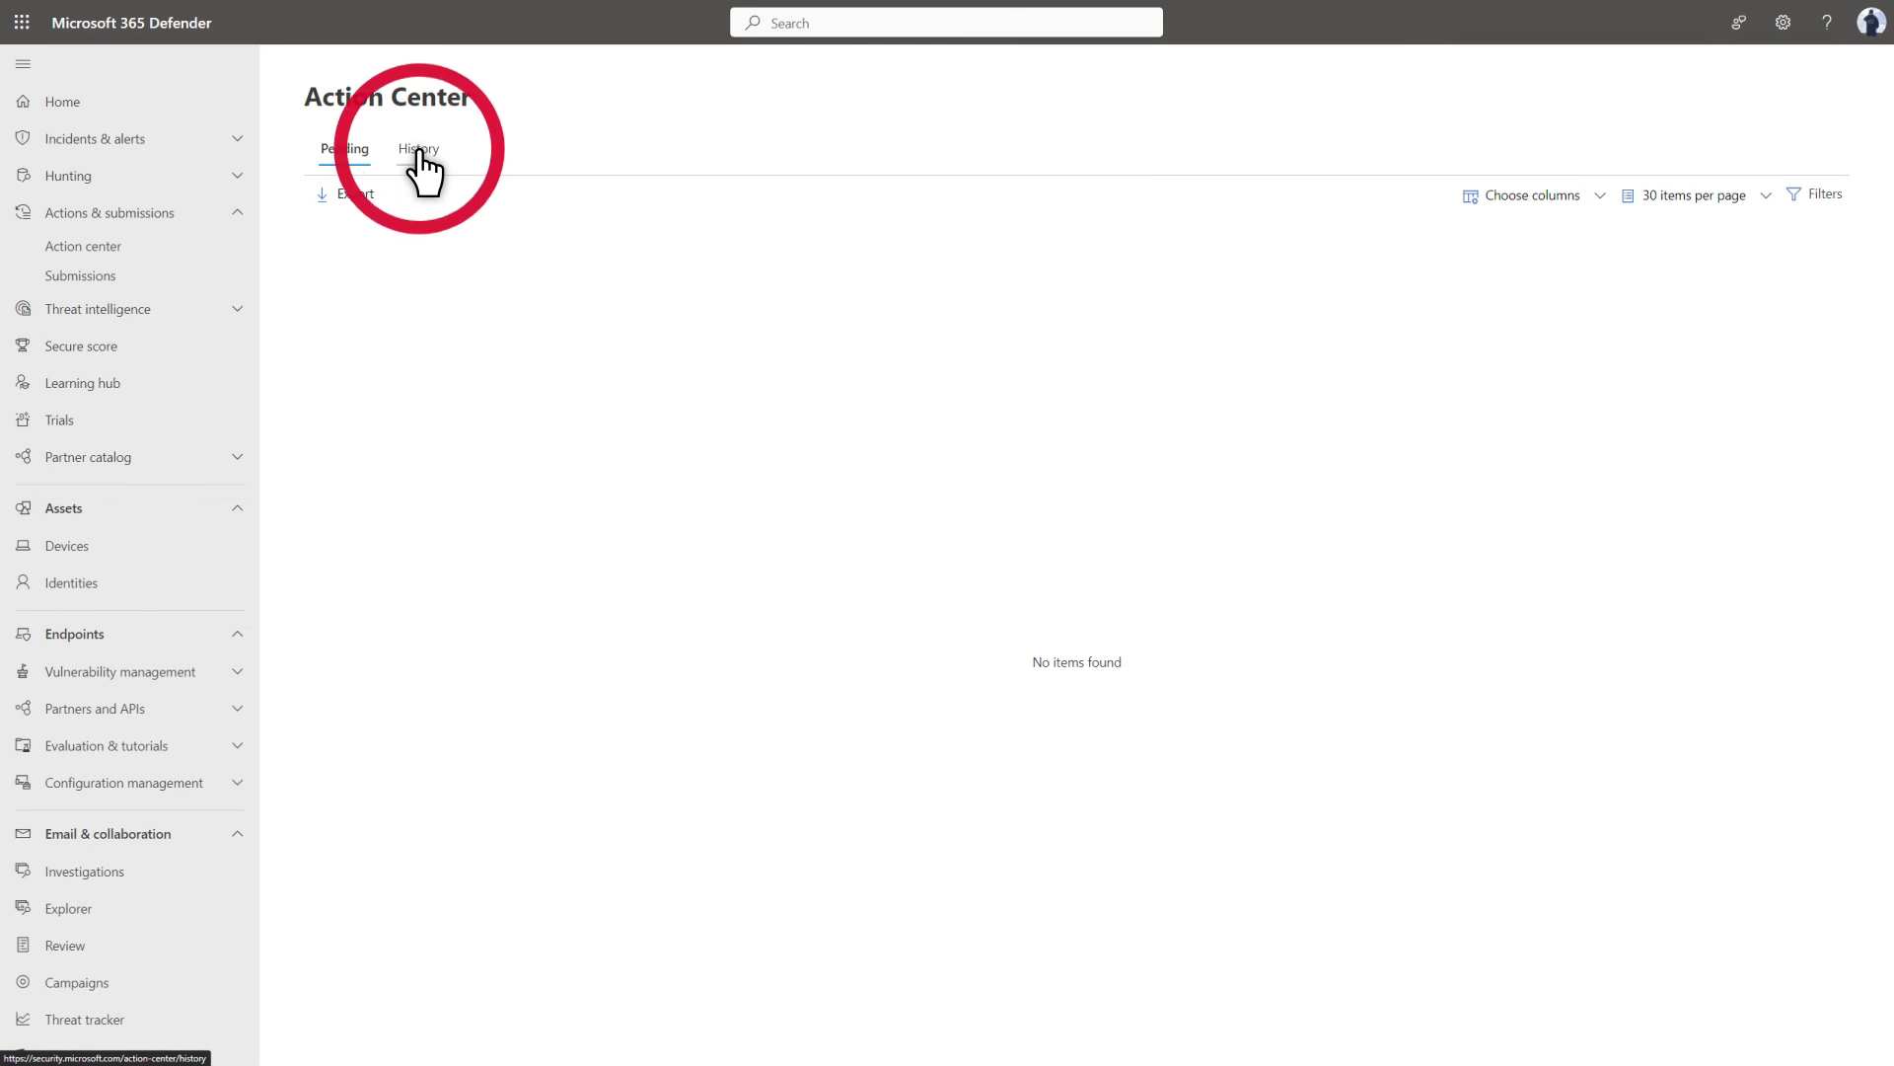